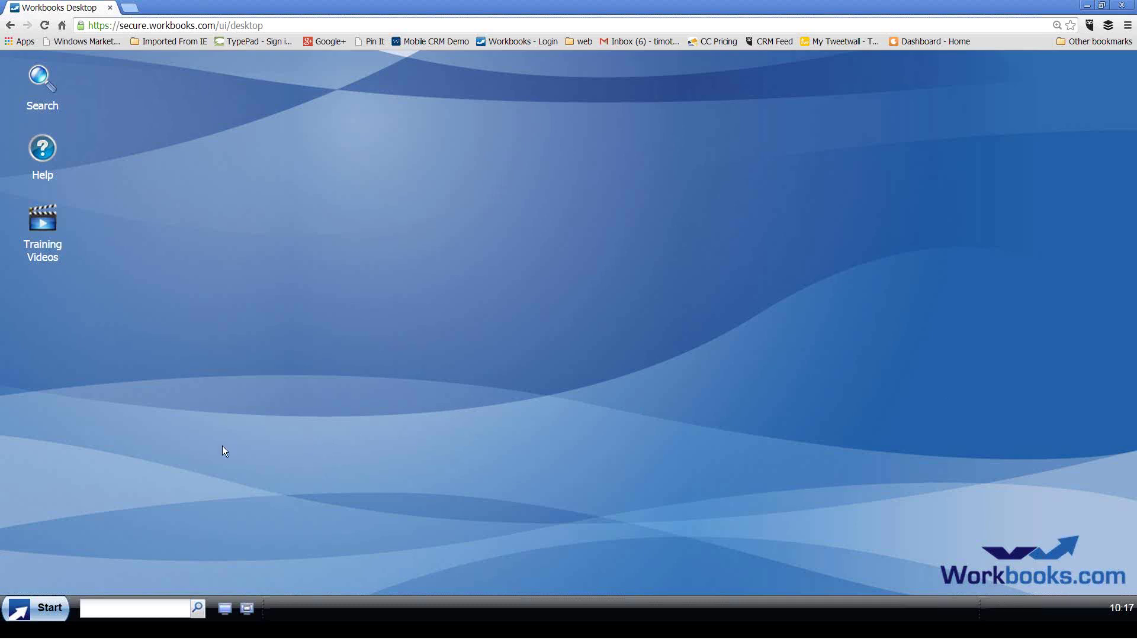
Step: Look over the available Sales and Marketing modules, and open the list of all people
{"action": "left_click", "coordinate": [56, 617]}
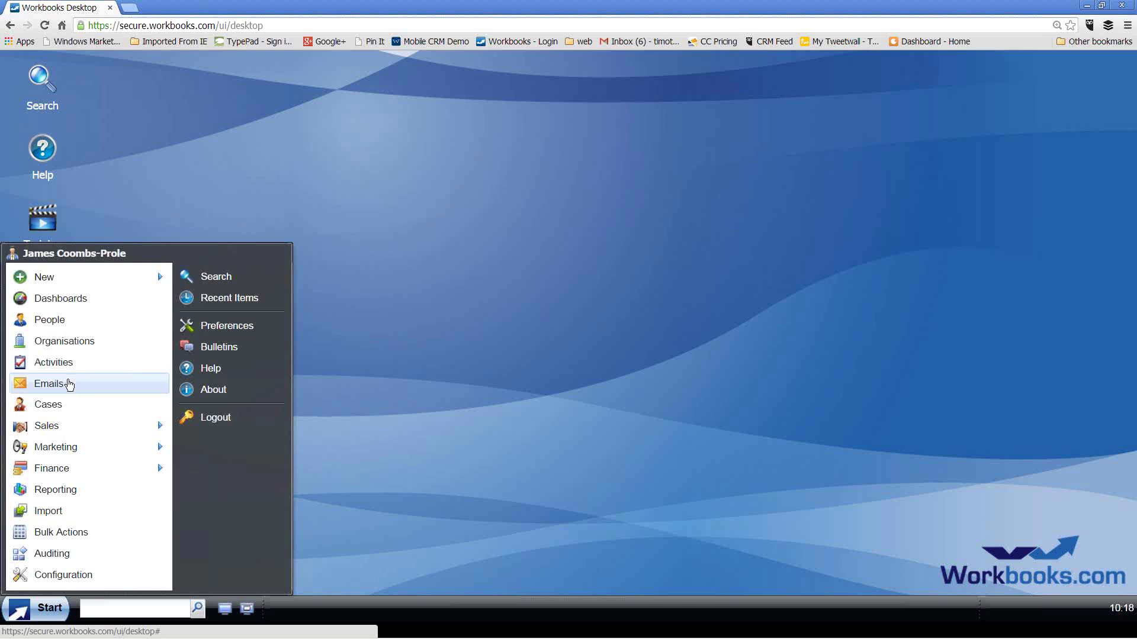
{"action": "mouse_move", "coordinate": [80, 427]}
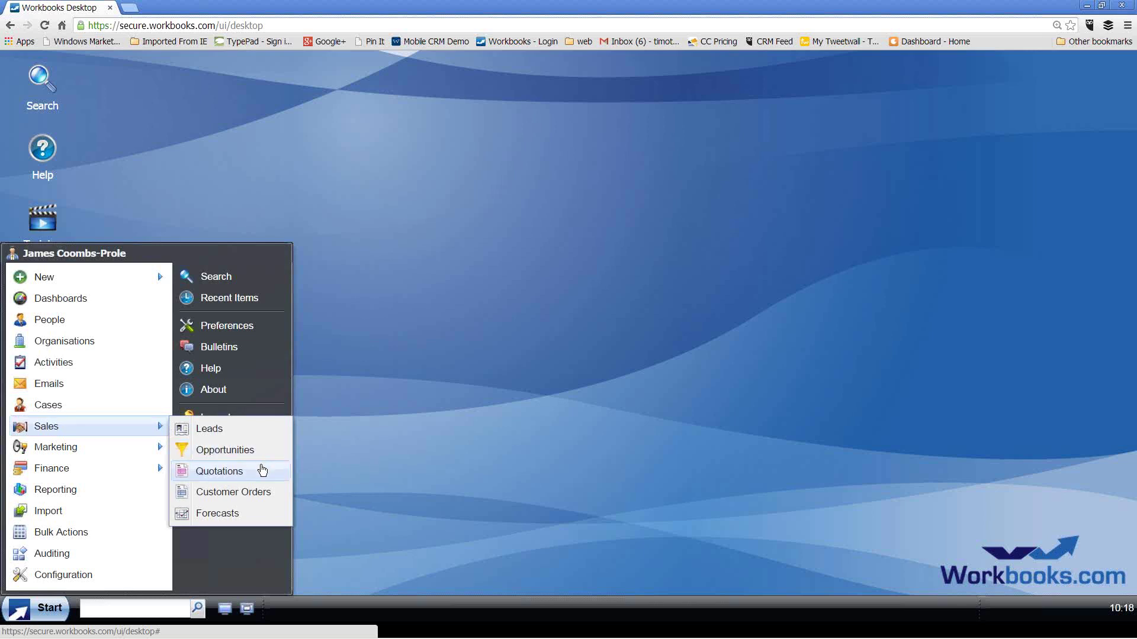
{"action": "mouse_move", "coordinate": [105, 452]}
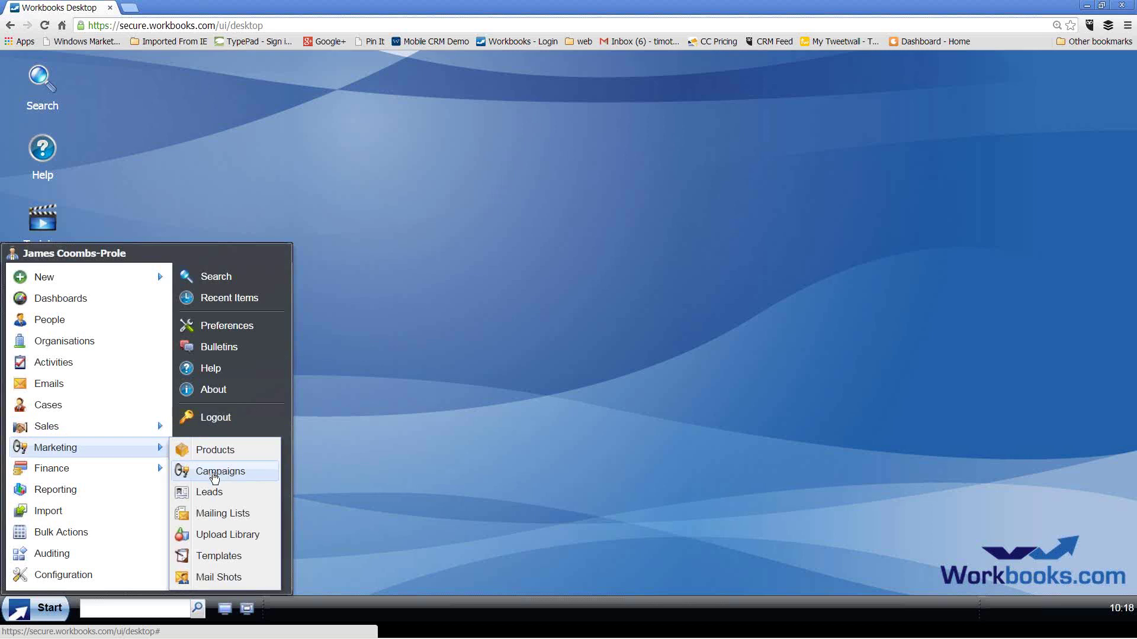
{"action": "left_click", "coordinate": [67, 325]}
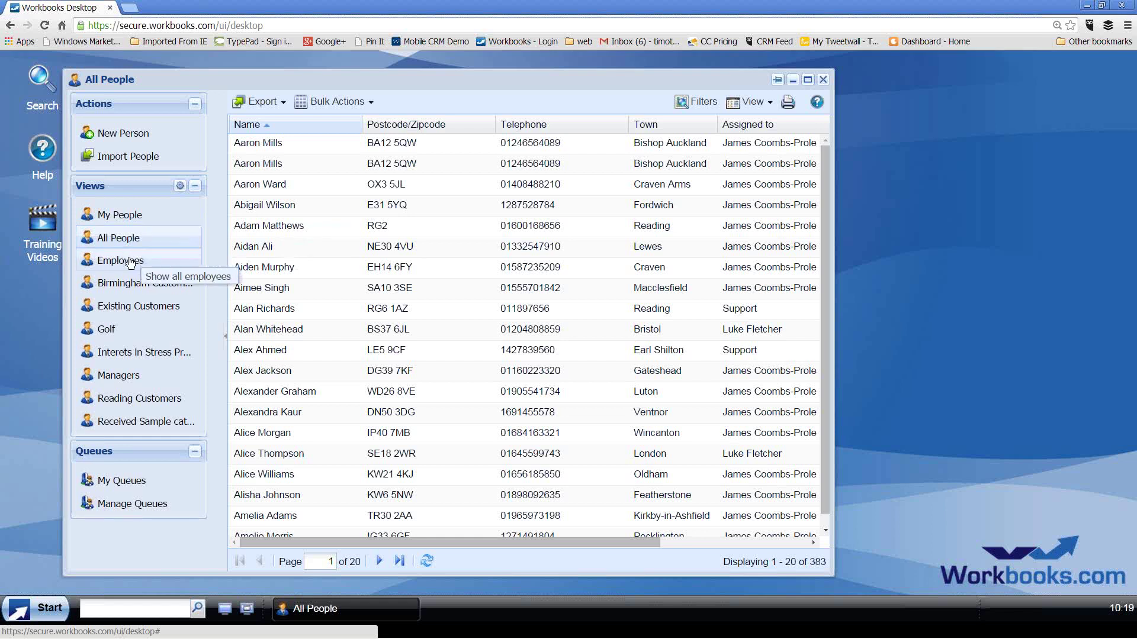
Step: View the people in the Reading Customers view, and return to the All People view
{"action": "left_click", "coordinate": [144, 400]}
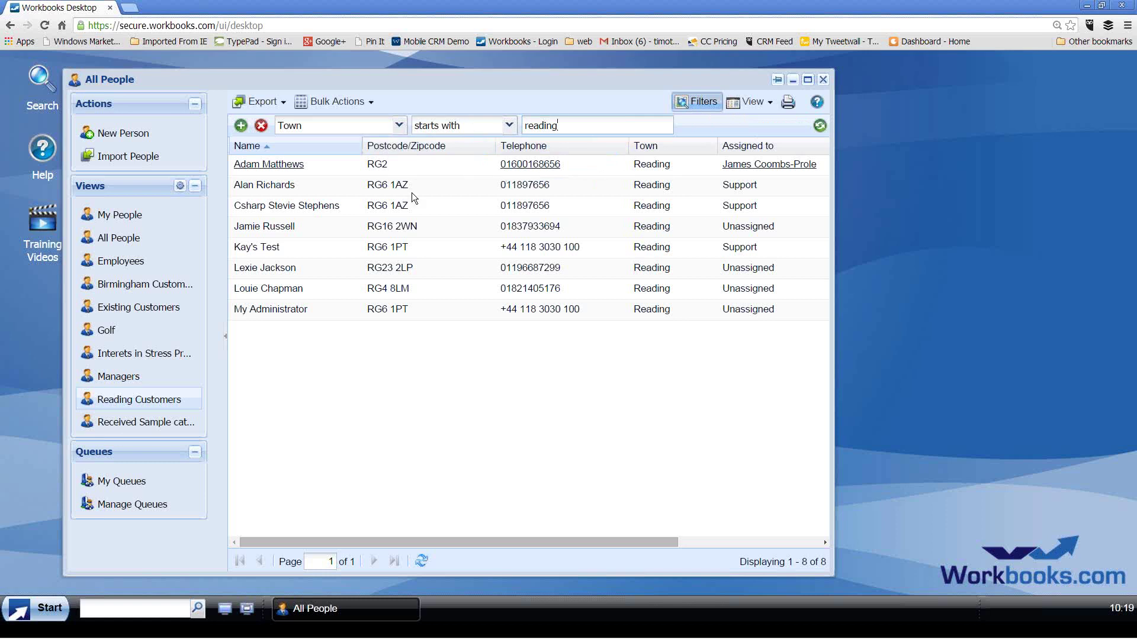
{"action": "left_click", "coordinate": [136, 240]}
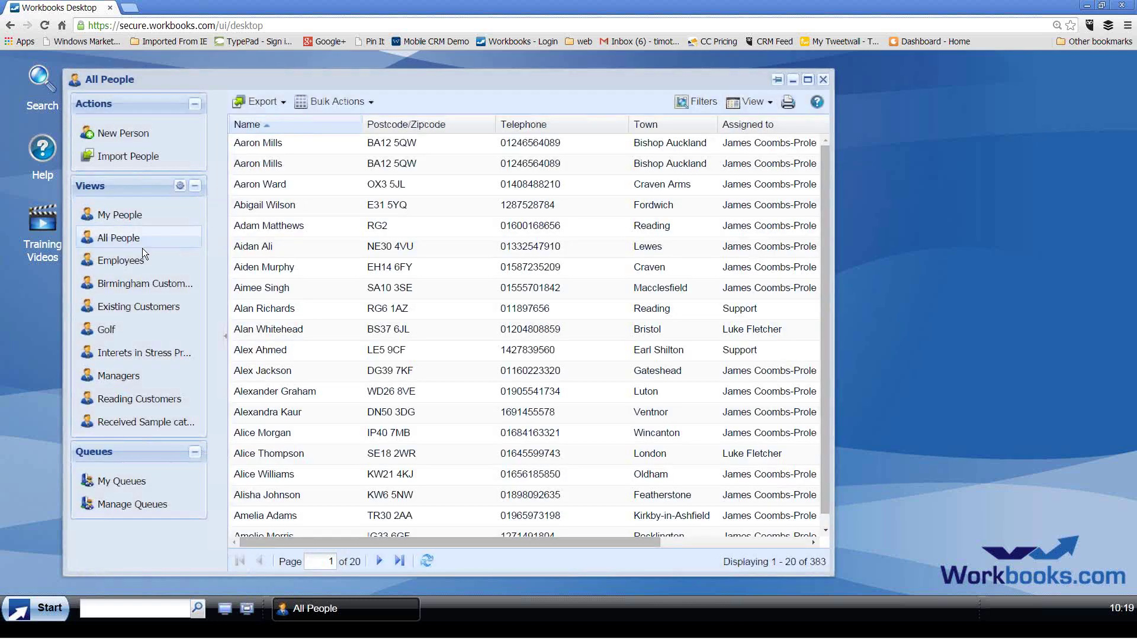
Step: Open the Bristol contact's person record and review the choices for Job Role and Interests & Hobbies
{"action": "left_click", "coordinate": [280, 334]}
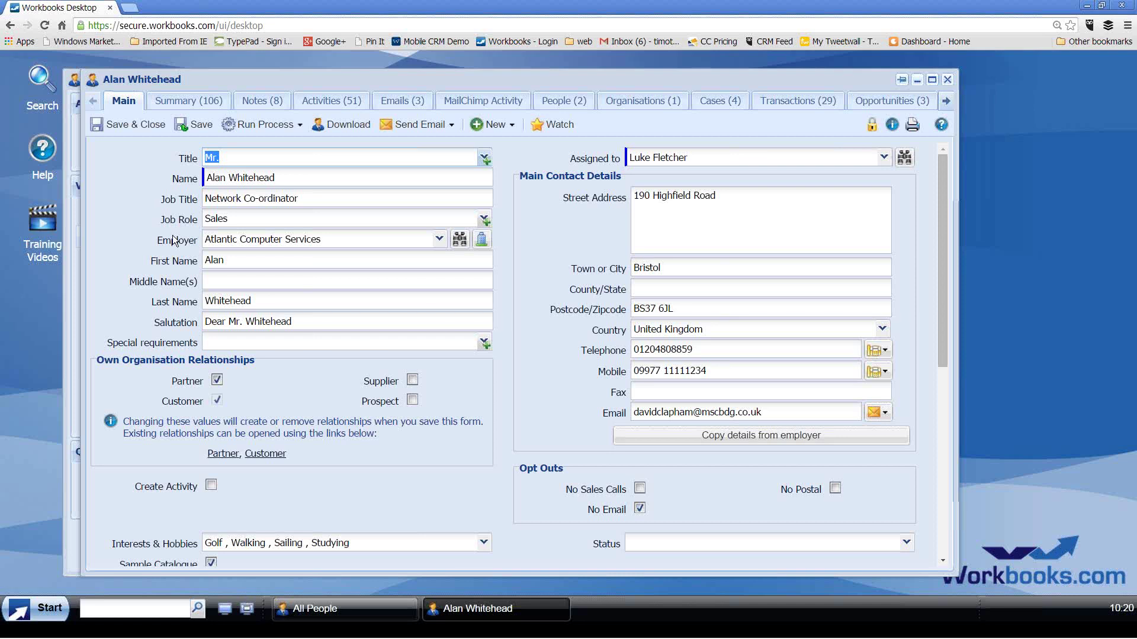
{"action": "left_click", "coordinate": [484, 221]}
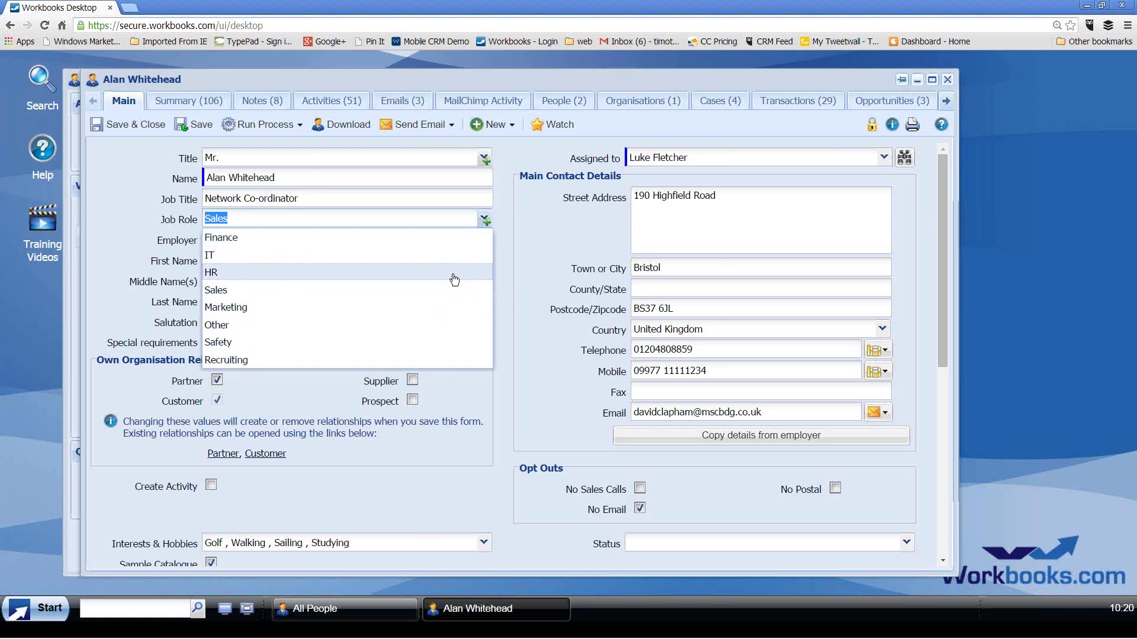
{"action": "left_click", "coordinate": [501, 267]}
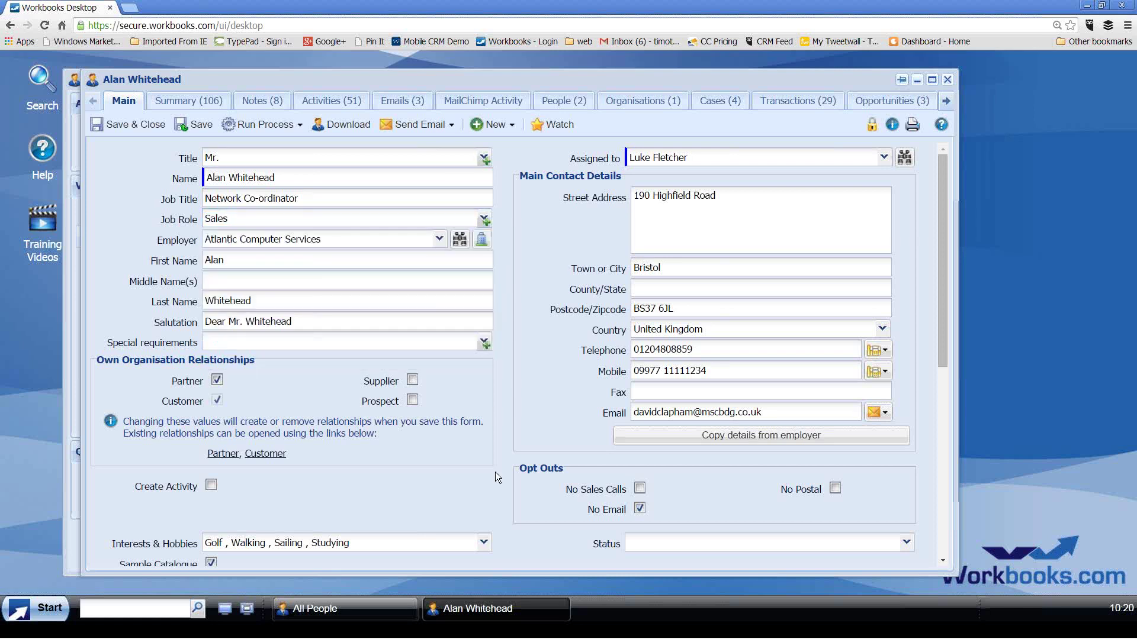
{"action": "left_click", "coordinate": [485, 543]}
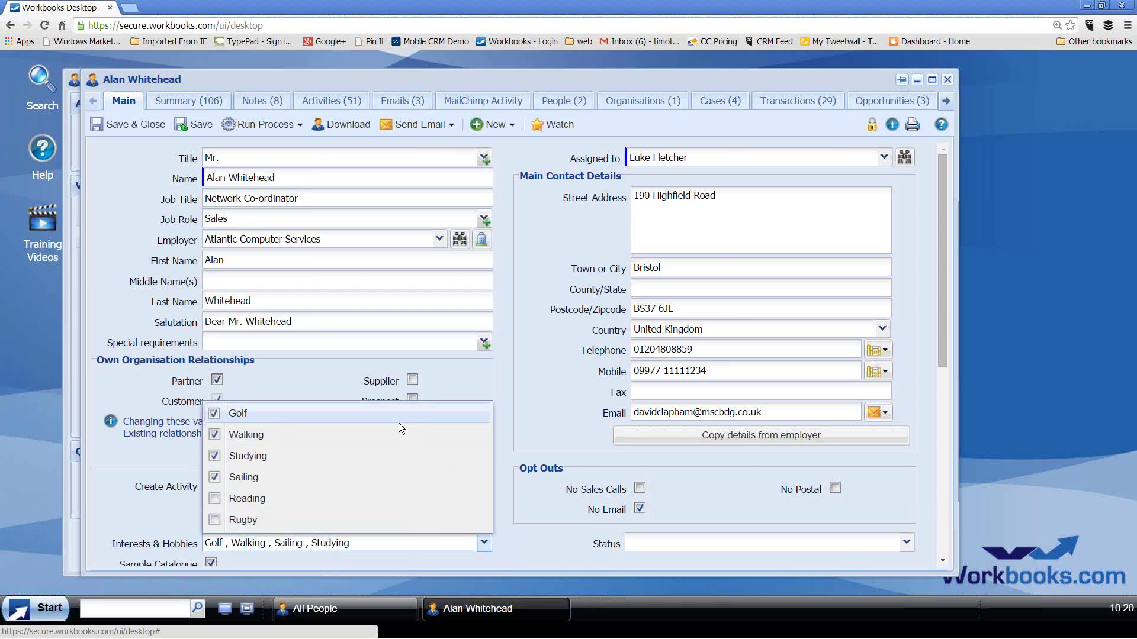
{"action": "left_click", "coordinate": [505, 452]}
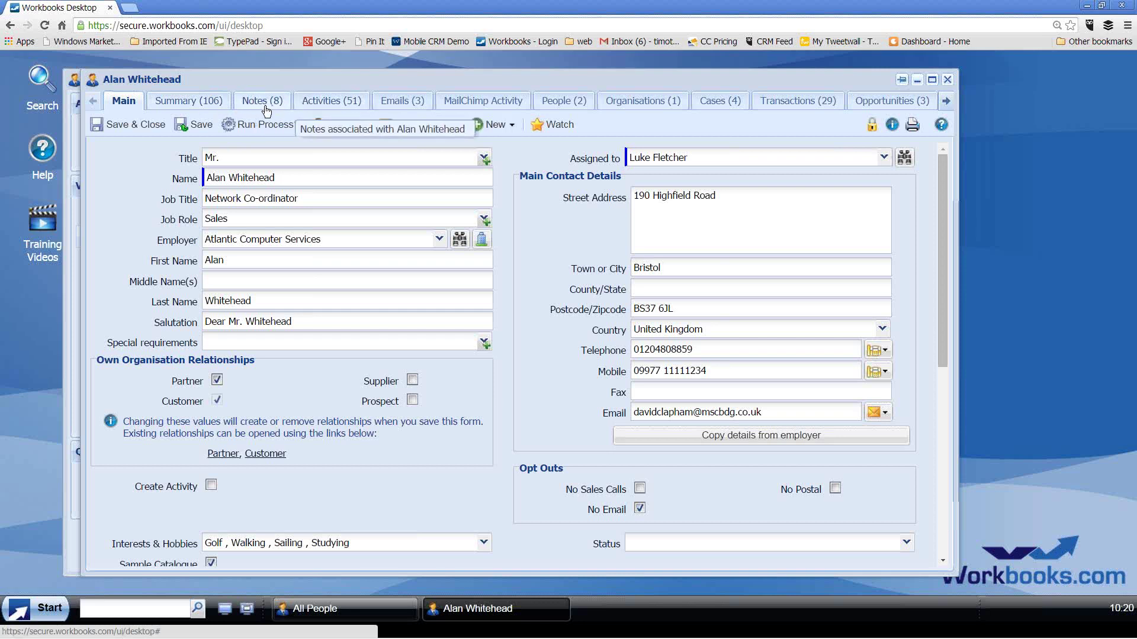
Step: Show the contact's activities with the types that can be scheduled, and widen the Due Date column to fit full dates
{"action": "left_click", "coordinate": [331, 107]}
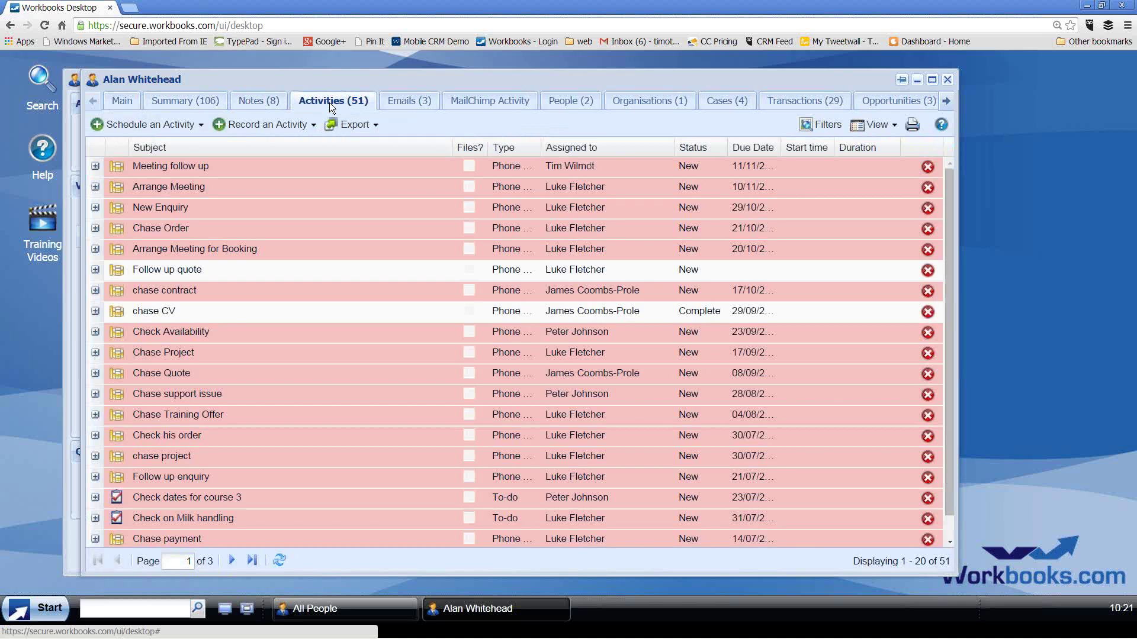
{"action": "left_click", "coordinate": [193, 125]}
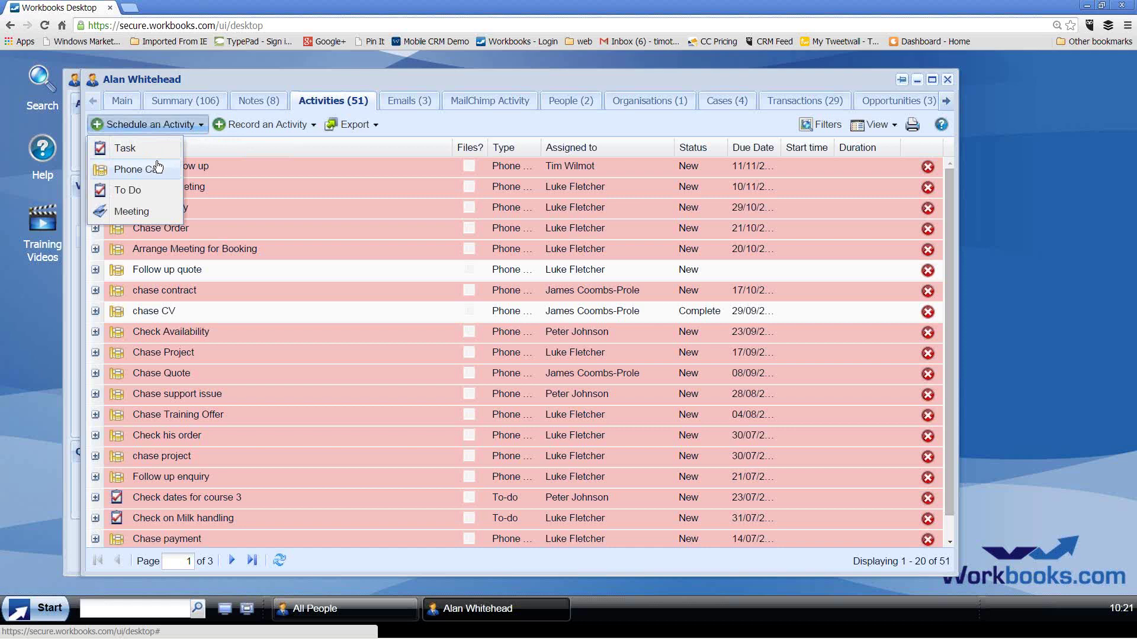
{"action": "left_click", "coordinate": [432, 121]}
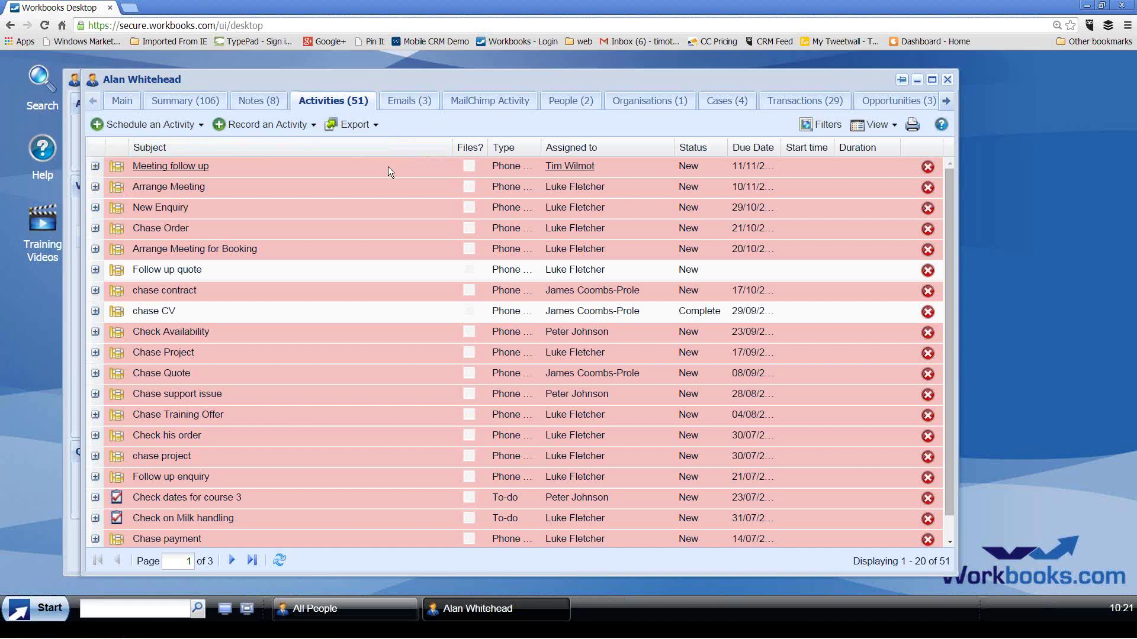
{"action": "left_click_drag", "start_coordinate": [781, 148], "coordinate": [798, 148]}
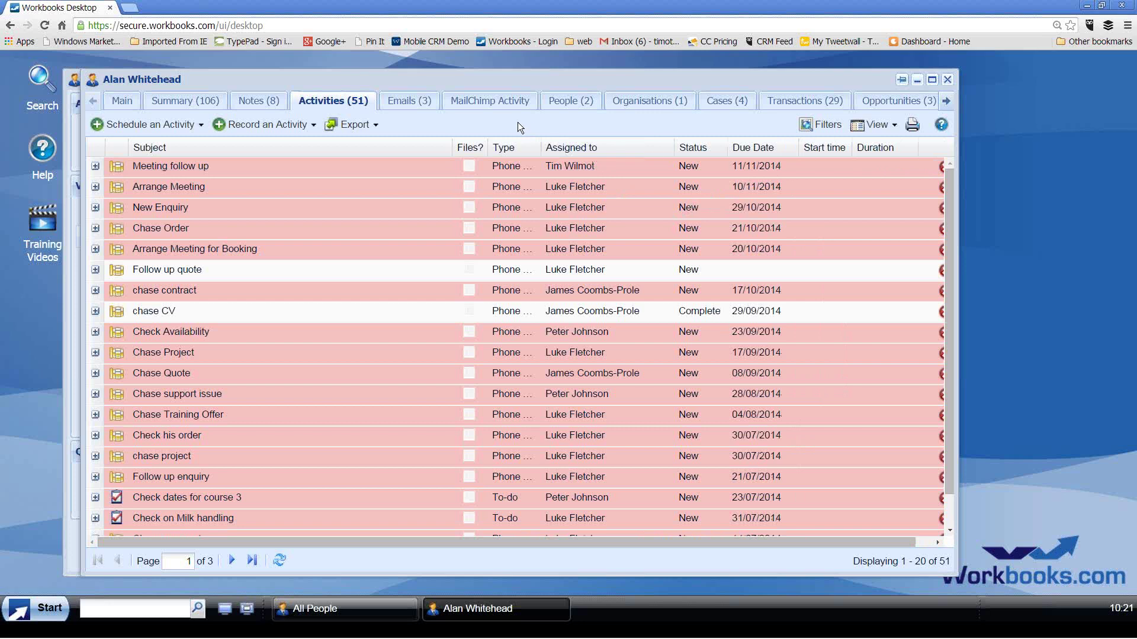
Step: Look through the contact's emails, MailChimp activity and related organisations
{"action": "left_click", "coordinate": [408, 108]}
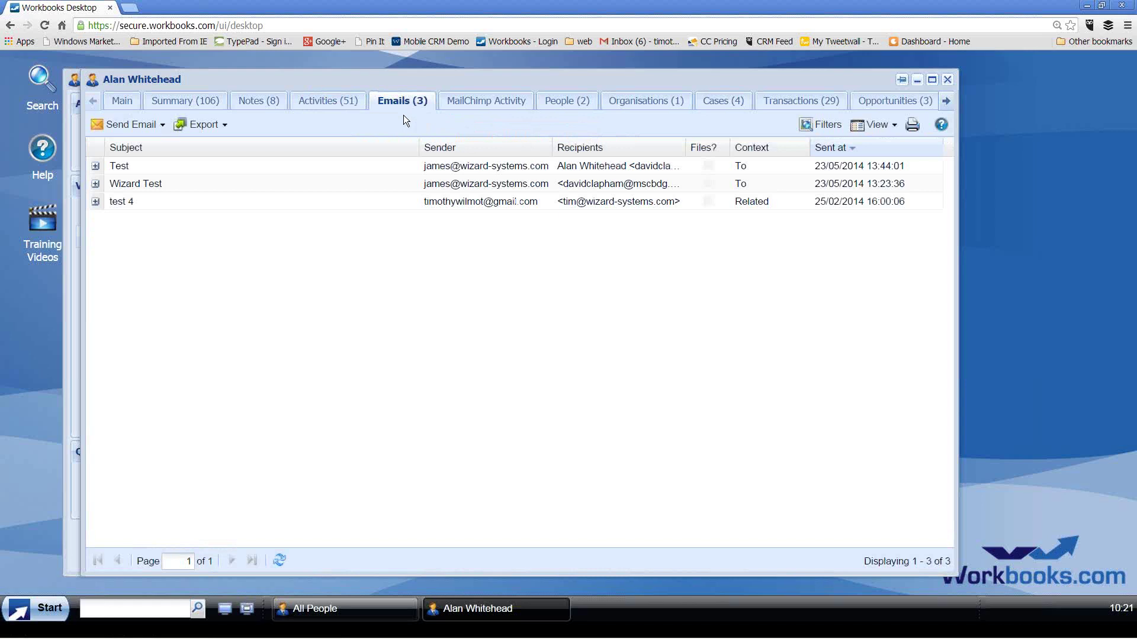
{"action": "left_click", "coordinate": [469, 103]}
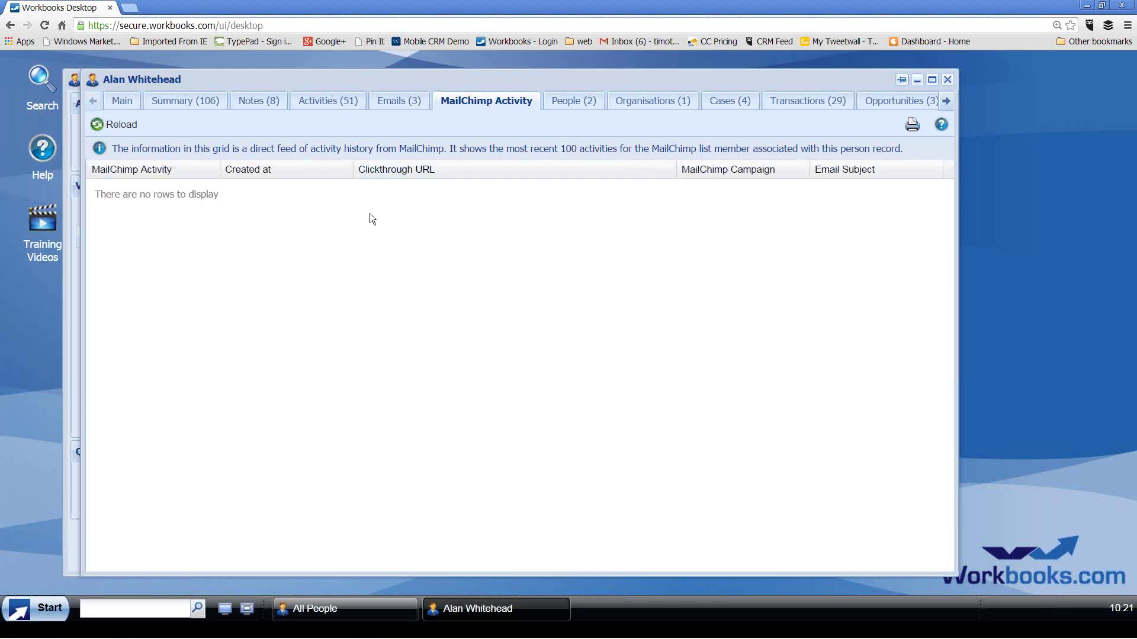
{"action": "left_click", "coordinate": [644, 105]}
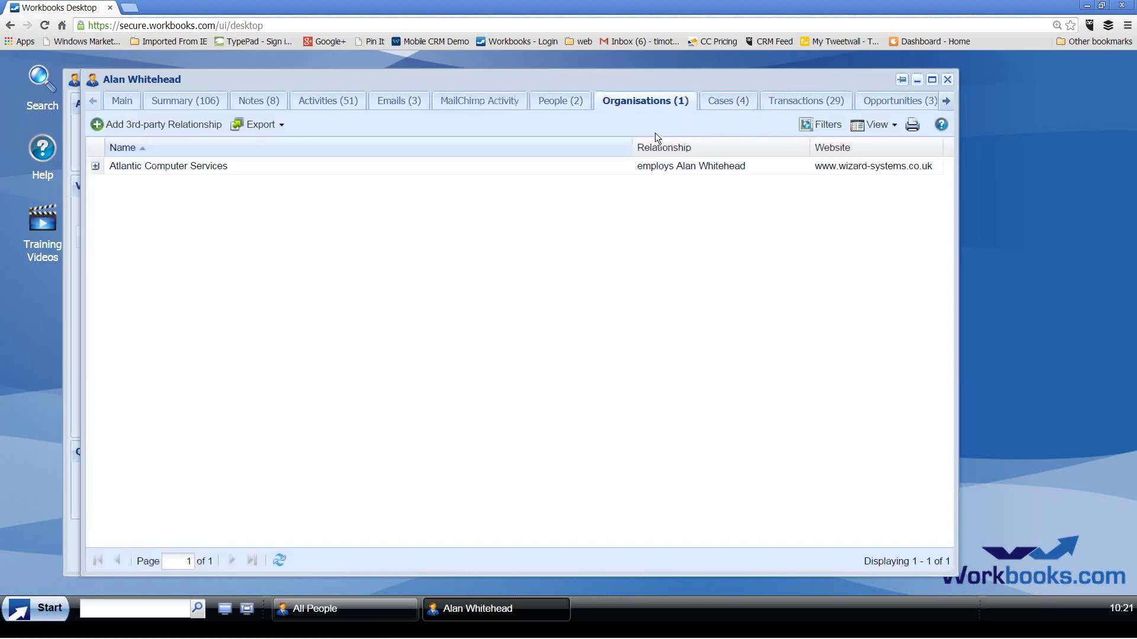
Step: Open the Atlantic Computer Services organisation record and view the calendar for its Renewal Date
{"action": "left_click", "coordinate": [174, 168]}
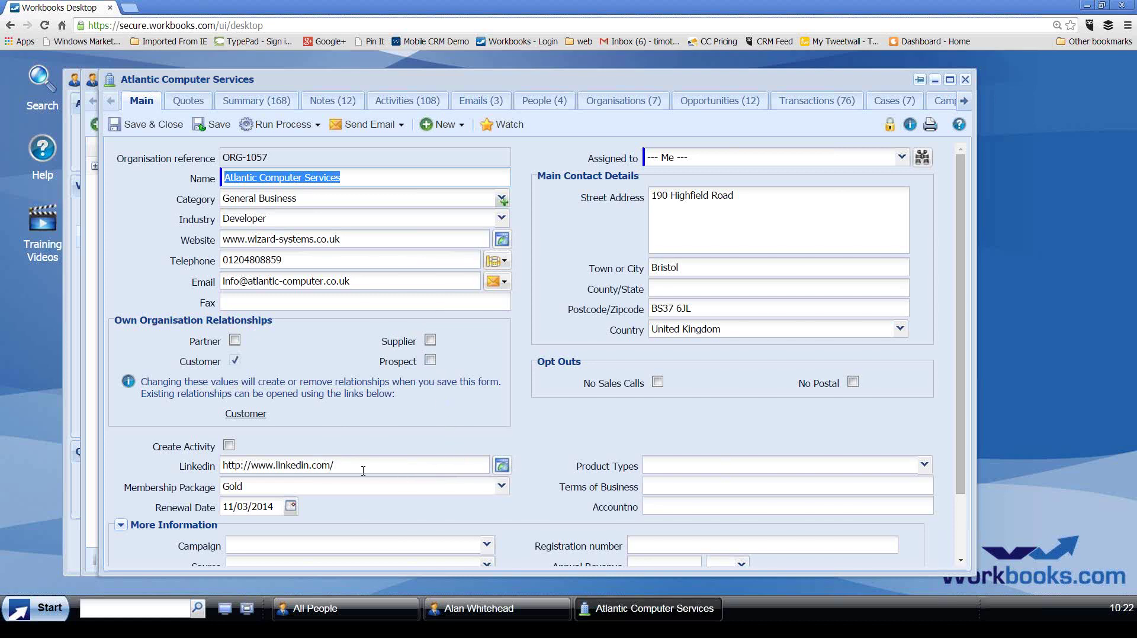
{"action": "left_click", "coordinate": [291, 507]}
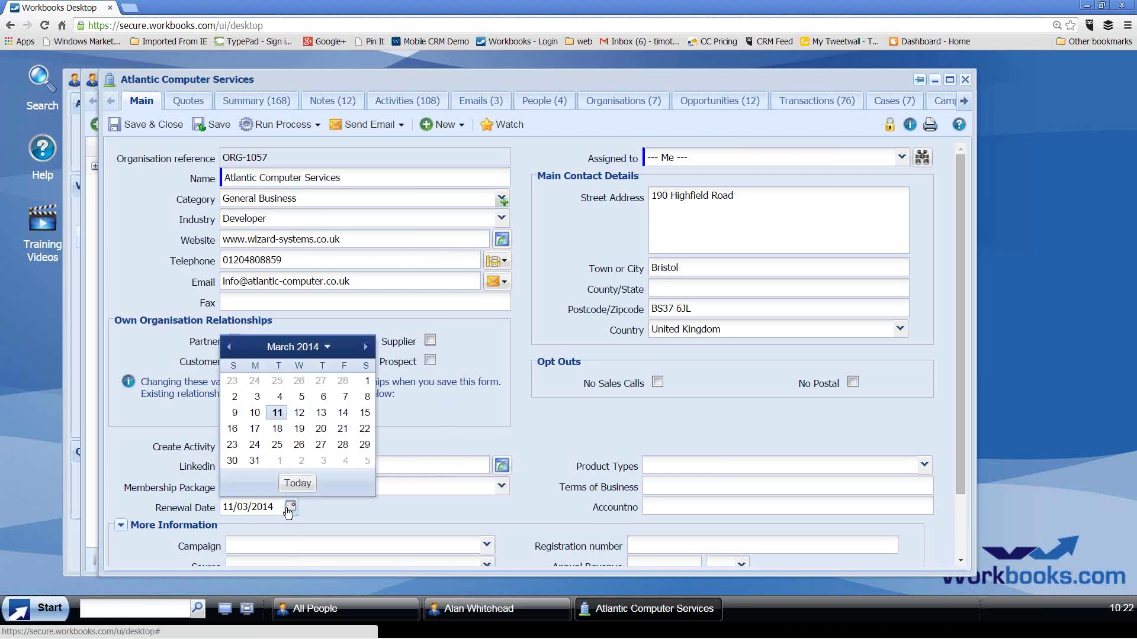
{"action": "left_click", "coordinate": [431, 411]}
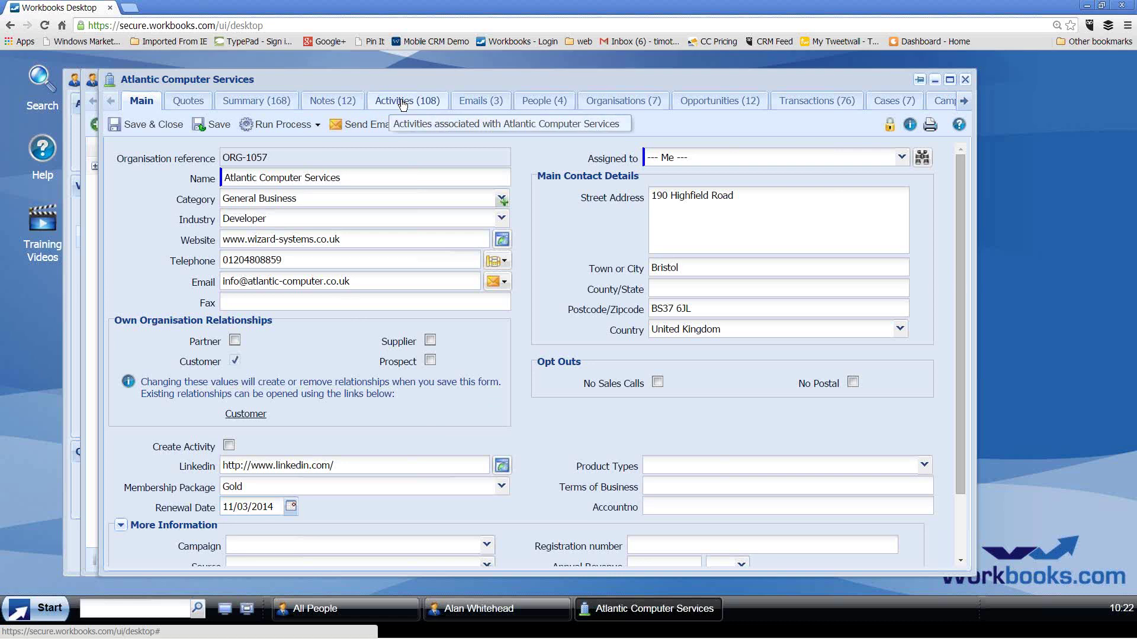
Step: Review the people and the opportunities linked to the Atlantic Computer Services organisation
{"action": "left_click", "coordinate": [538, 104]}
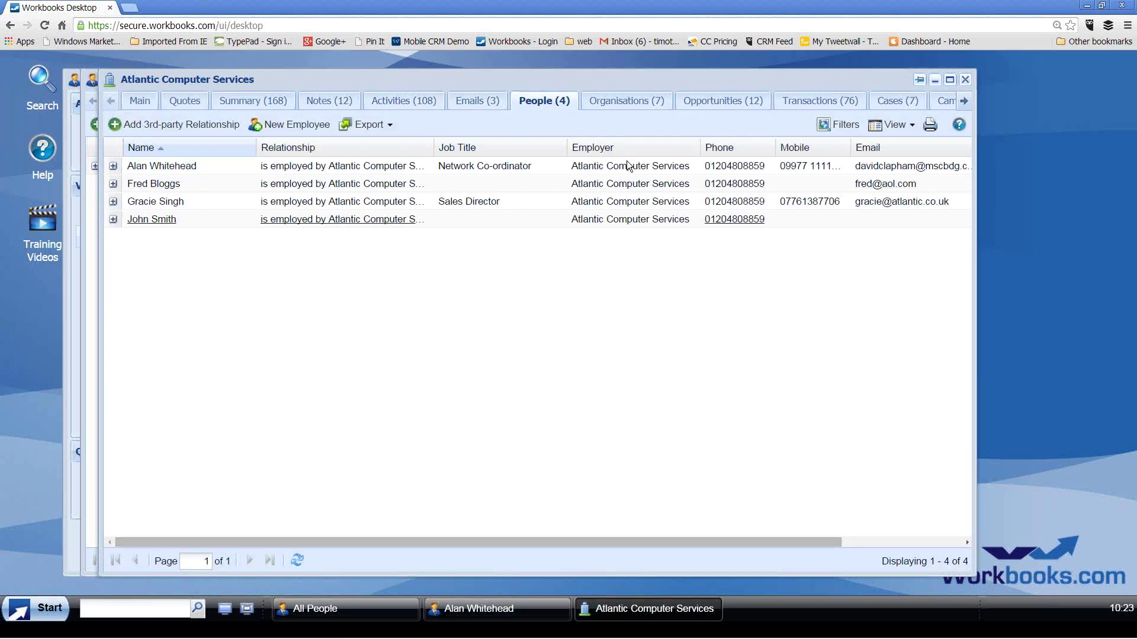
{"action": "left_click", "coordinate": [722, 101]}
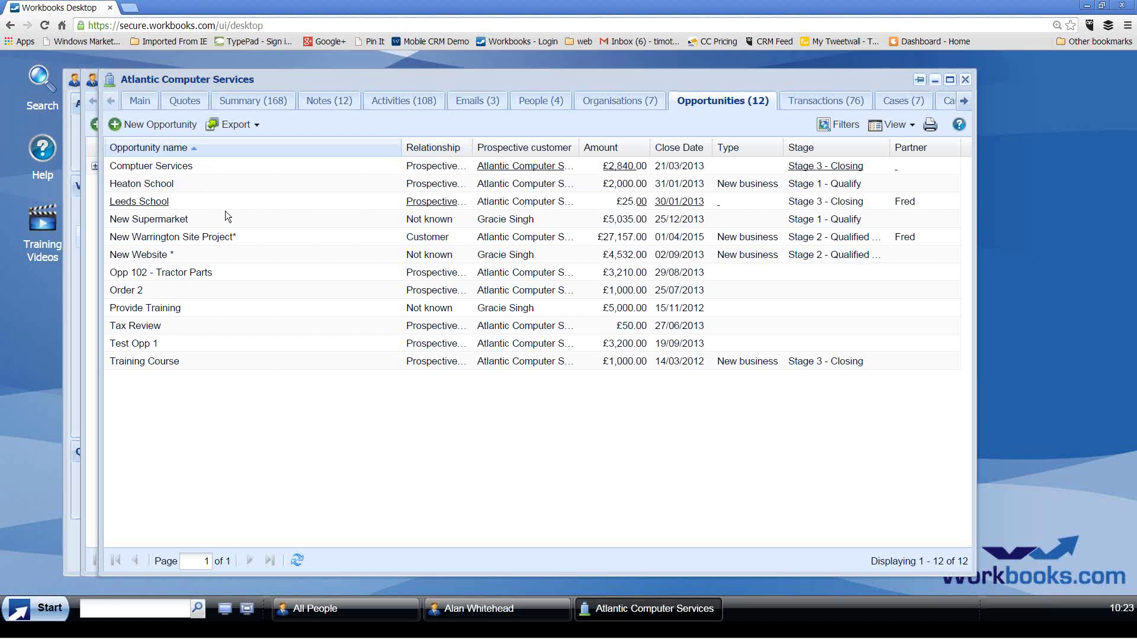
Step: Open the New Warrington Site Project* opportunity and review its name, main details and line items
{"action": "left_click", "coordinate": [202, 238]}
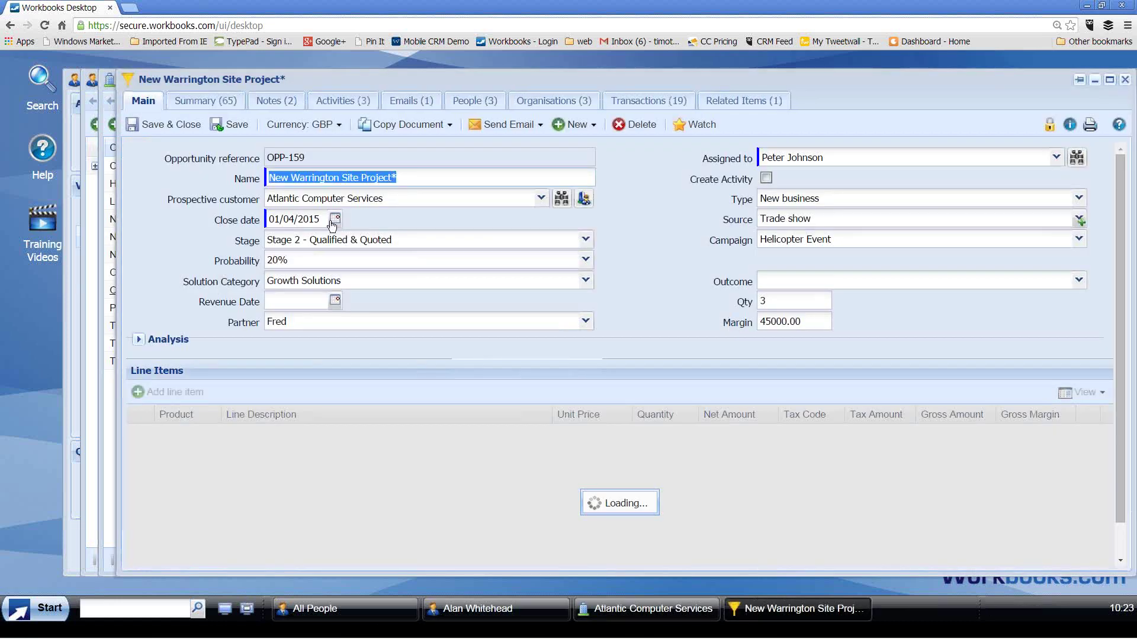
{"action": "left_click", "coordinate": [409, 176]}
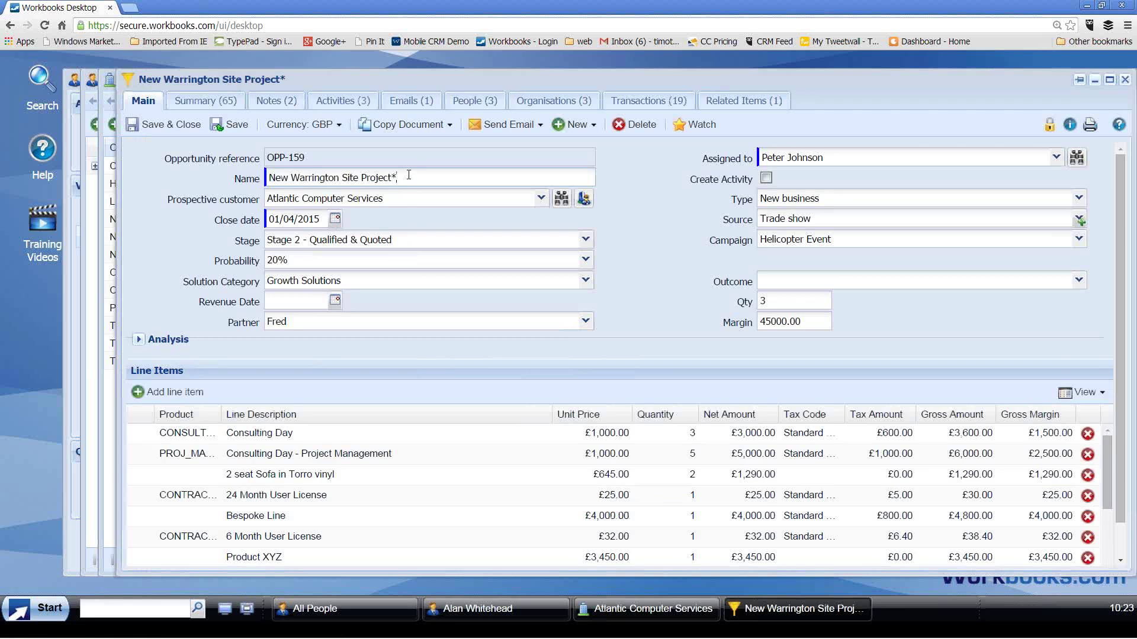
{"action": "left_click_drag", "start_coordinate": [409, 176], "coordinate": [270, 177]}
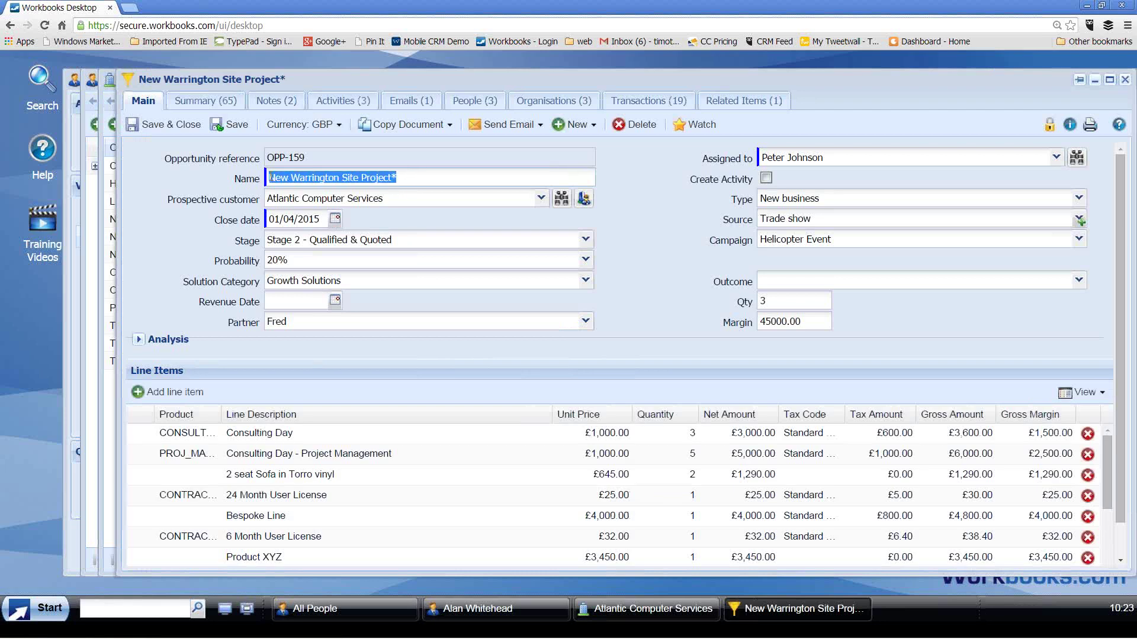
{"action": "left_click", "coordinate": [409, 176]}
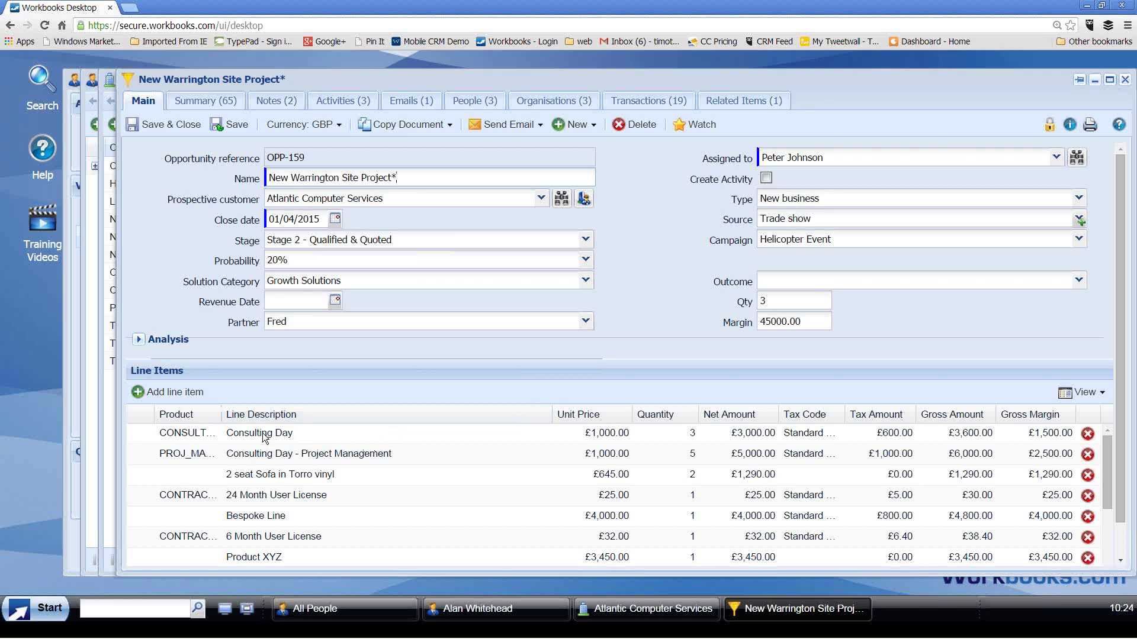
Step: Start a new line item on the opportunity with the product CONTRACT_6 - 6 Month User License
{"action": "left_click", "coordinate": [180, 393]}
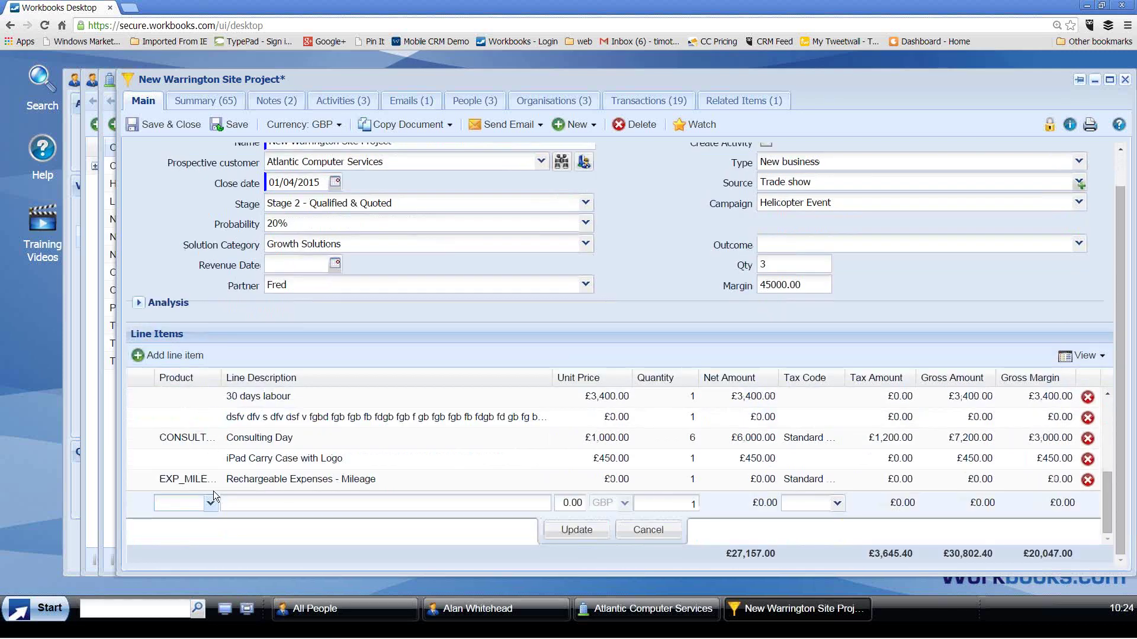
{"action": "left_click", "coordinate": [210, 504]}
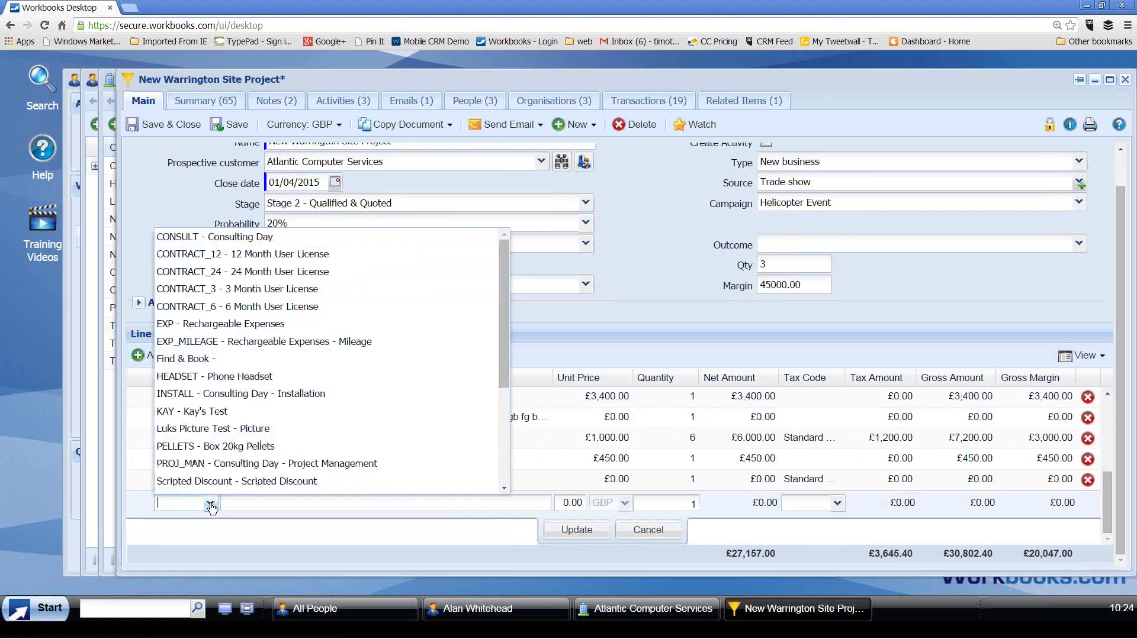
{"action": "left_click", "coordinate": [253, 308]}
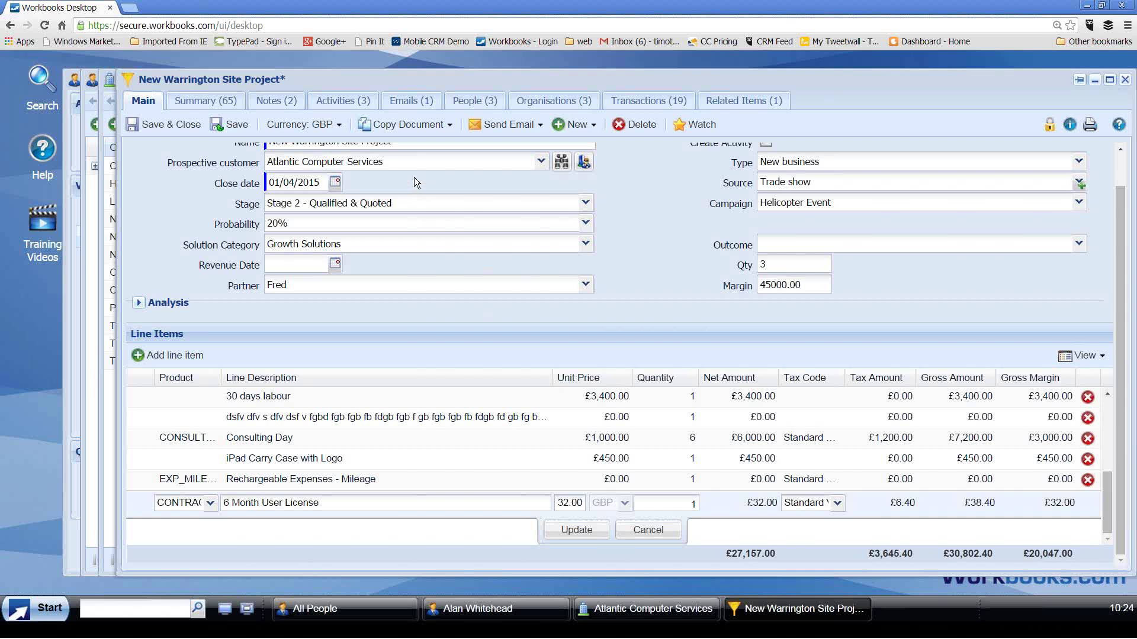
Step: Check which document types the opportunity can be copied to and which email templates it can be sent with
{"action": "left_click", "coordinate": [439, 129]}
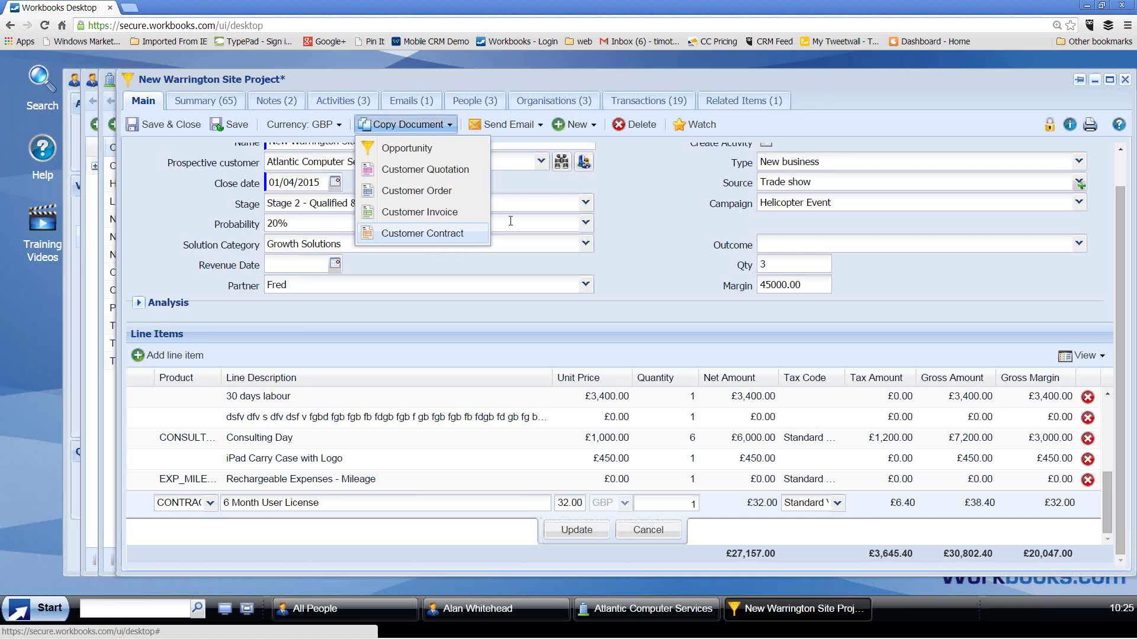
{"action": "left_click", "coordinate": [628, 212]}
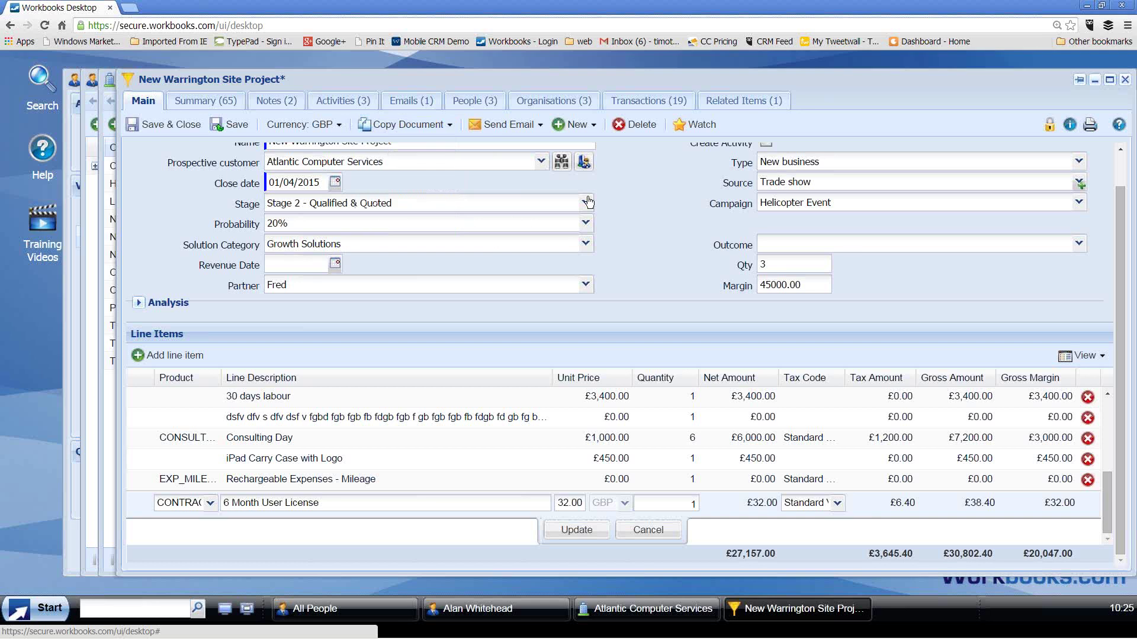
{"action": "left_click", "coordinate": [540, 126]}
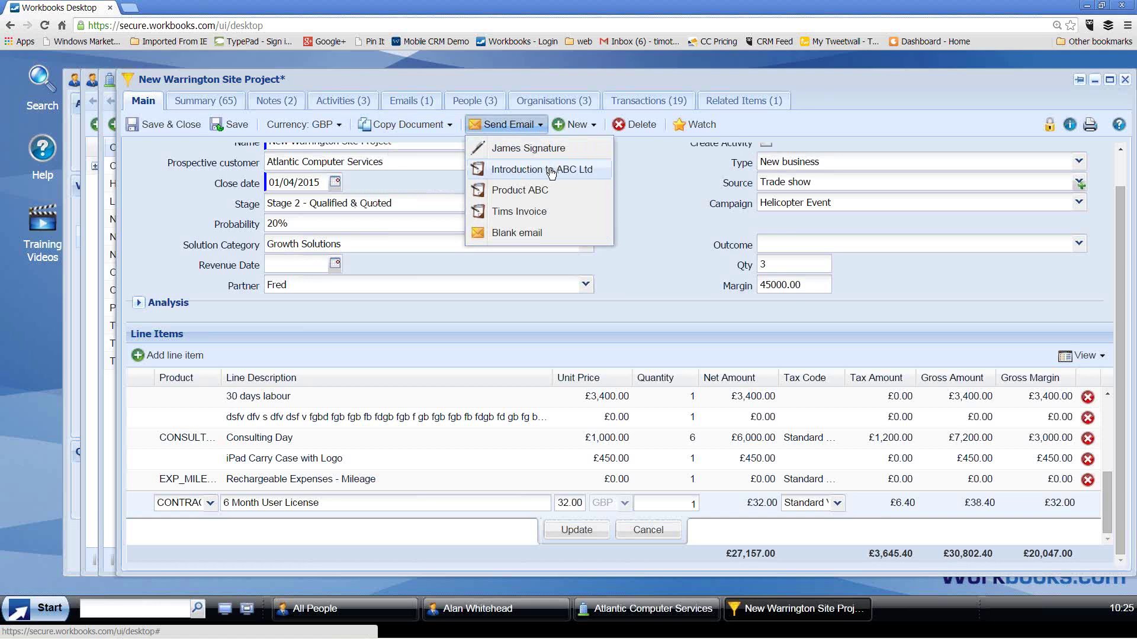
{"action": "left_click", "coordinate": [642, 189]}
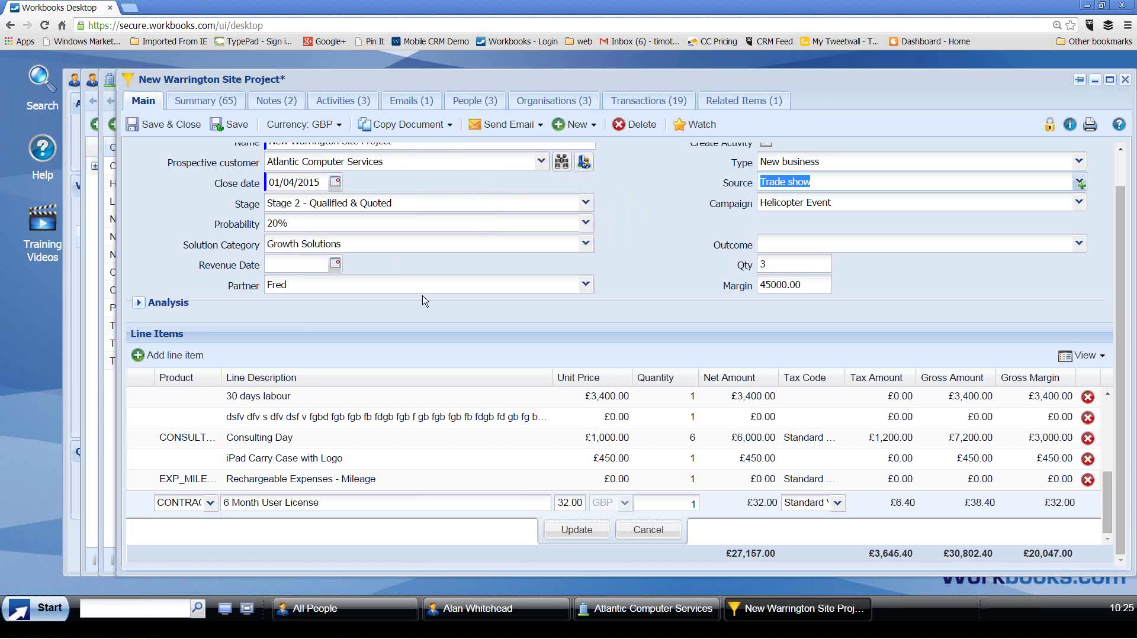
Step: Open invoice INV-2 from the Atlantic Computer Services transactions, review its details and line items, and close it
{"action": "left_click", "coordinate": [633, 614]}
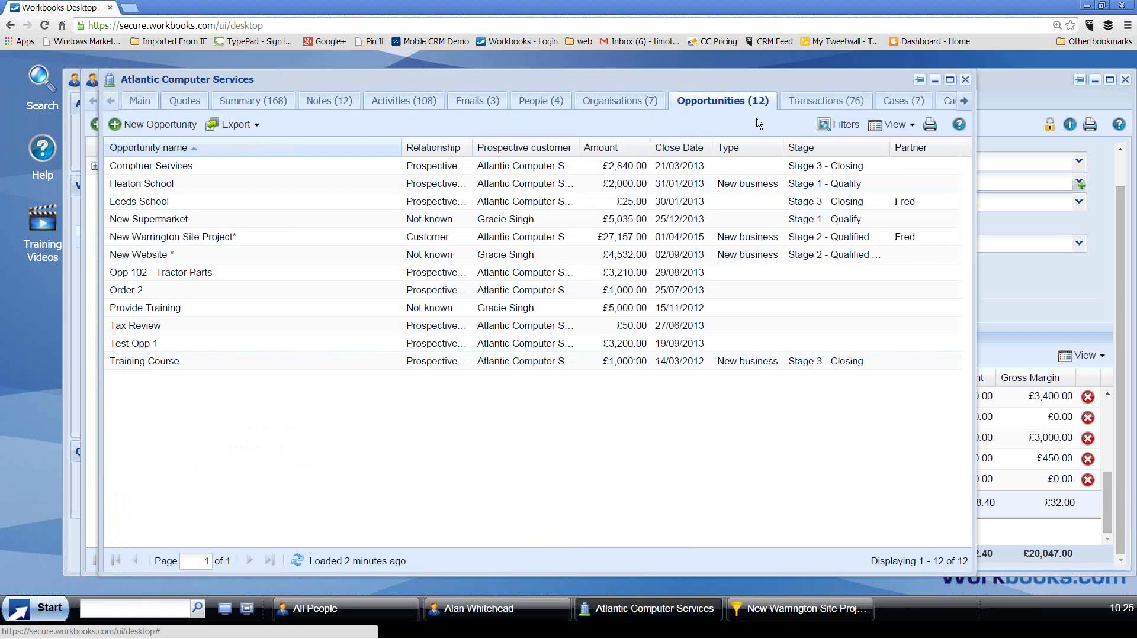
{"action": "left_click", "coordinate": [812, 104]}
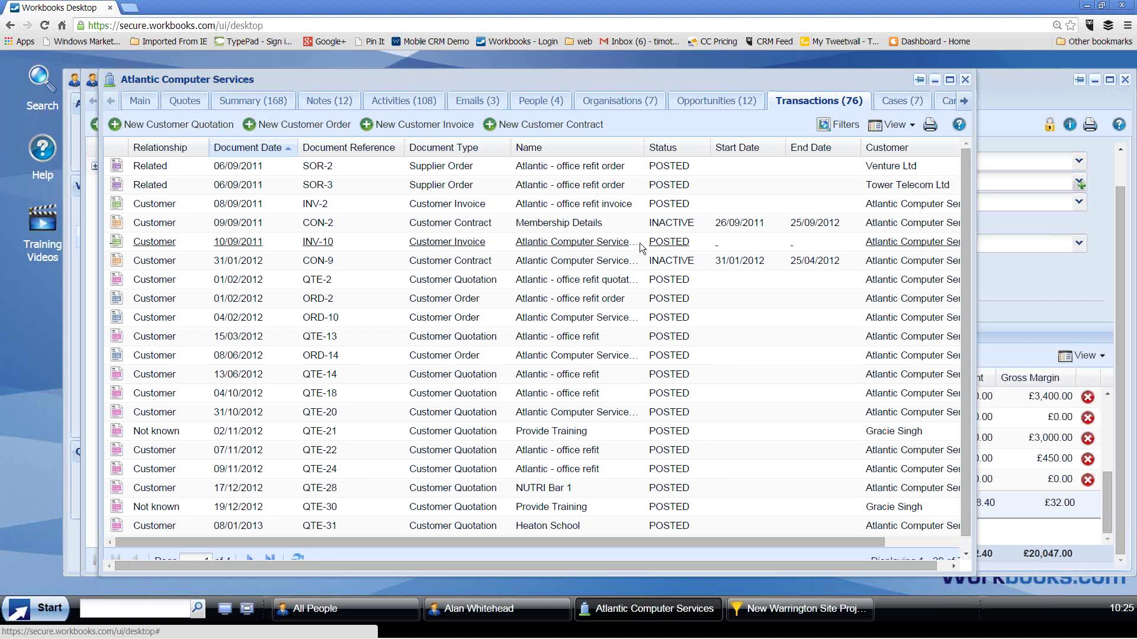
{"action": "left_click", "coordinate": [318, 206]}
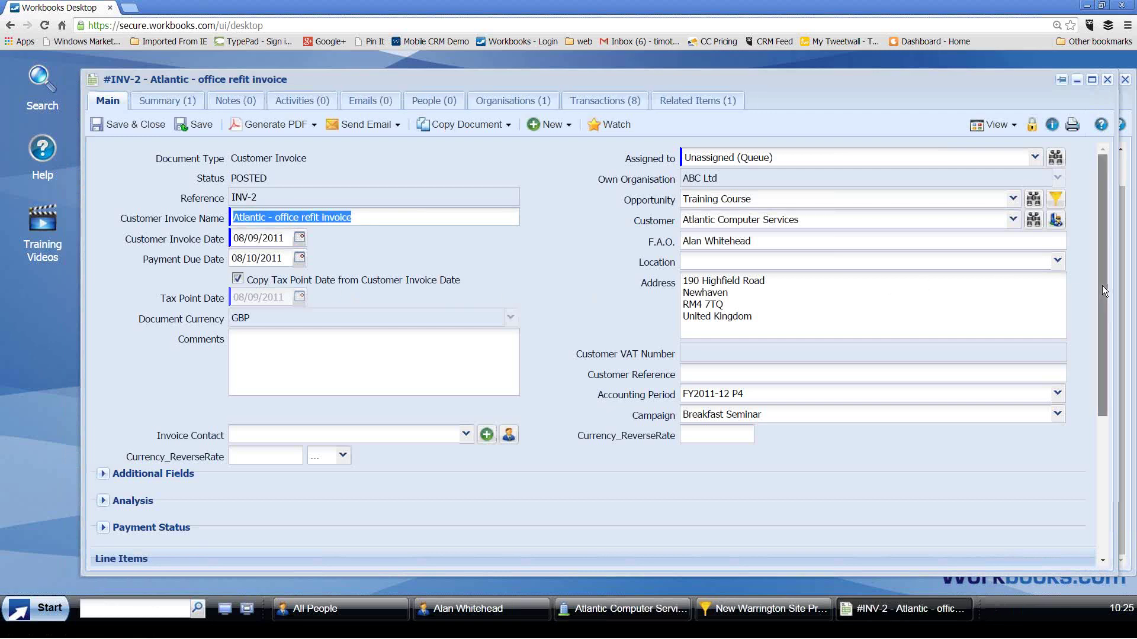
{"action": "left_click_drag", "start_coordinate": [1102, 286], "coordinate": [1102, 354]}
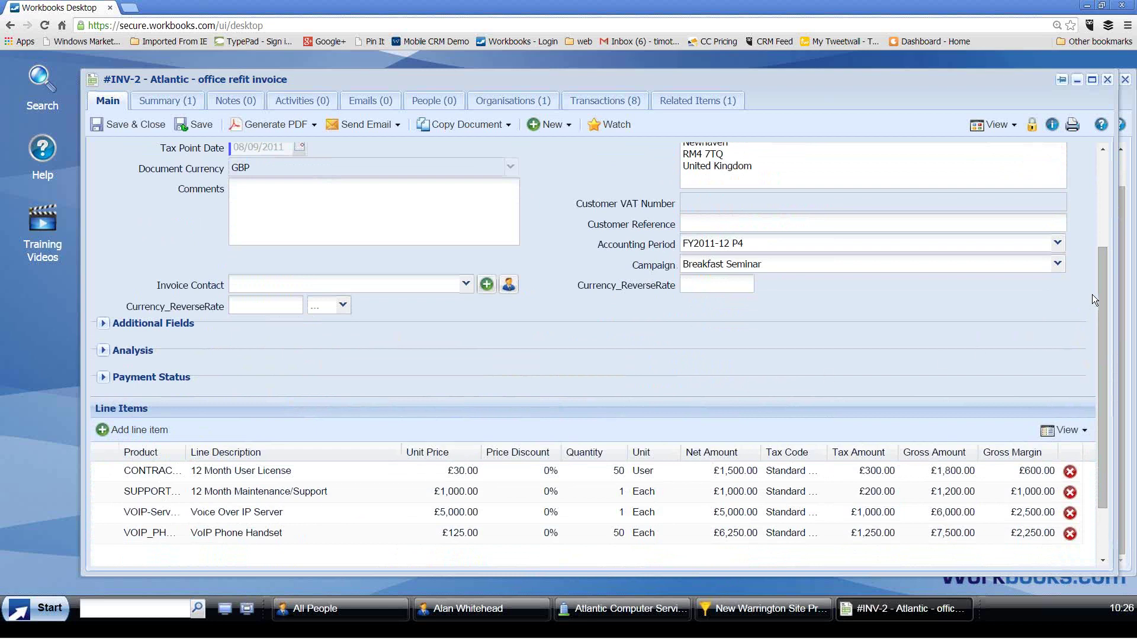
{"action": "left_click", "coordinate": [1108, 80]}
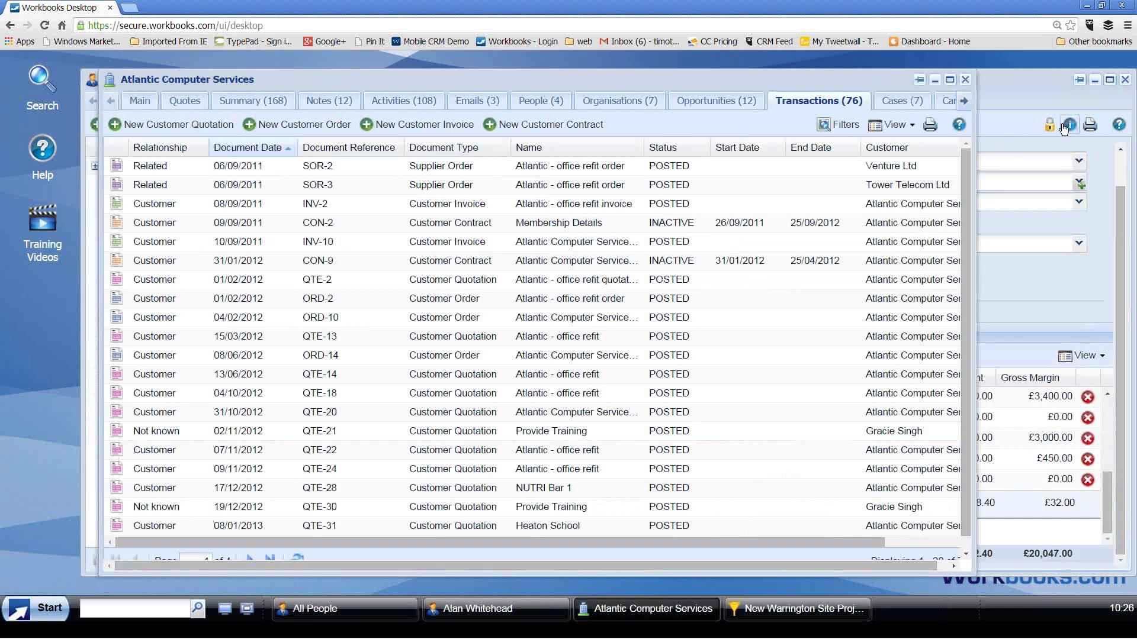
Step: Open the organisation's case for delivery of 5 days of project management and review its details and activities
{"action": "left_click", "coordinate": [897, 102]}
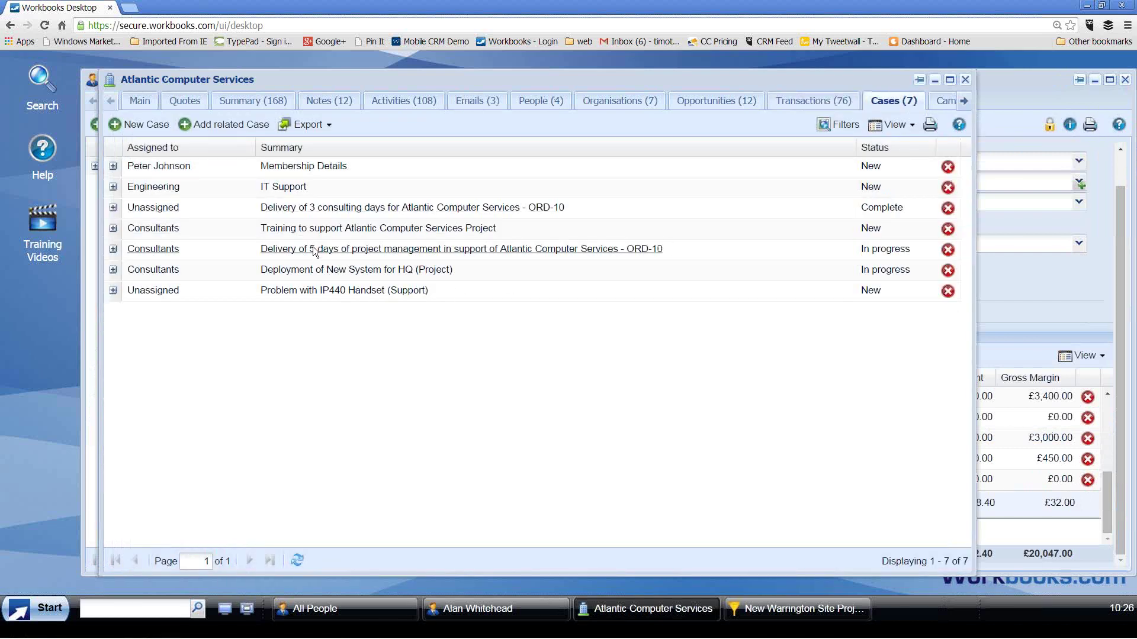
{"action": "left_click", "coordinate": [312, 249]}
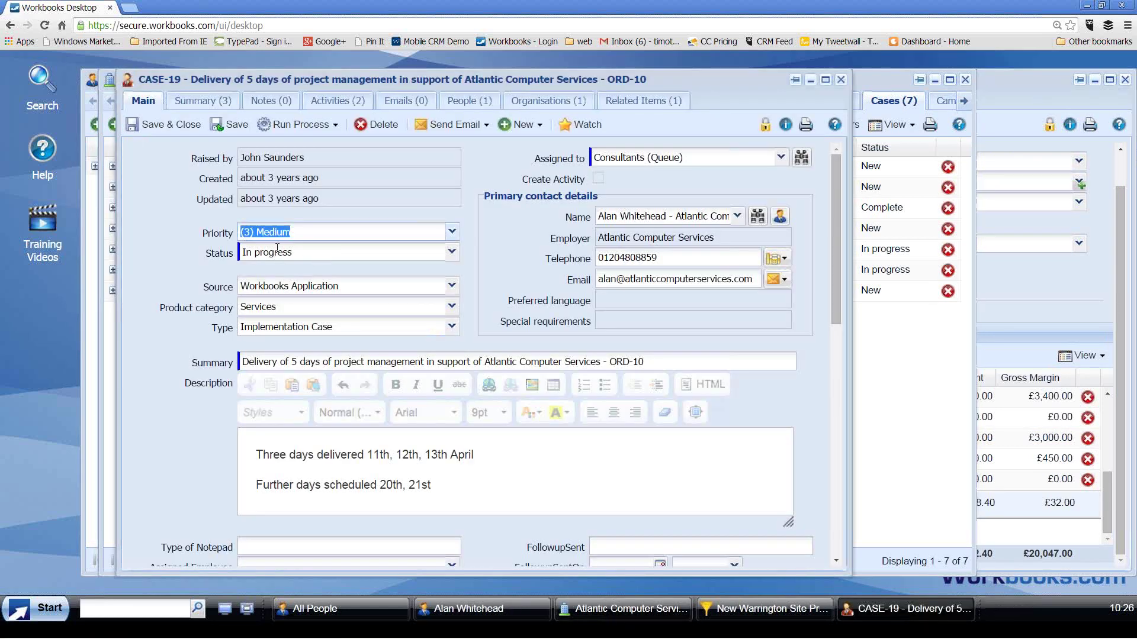
{"action": "mouse_move", "coordinate": [322, 205]}
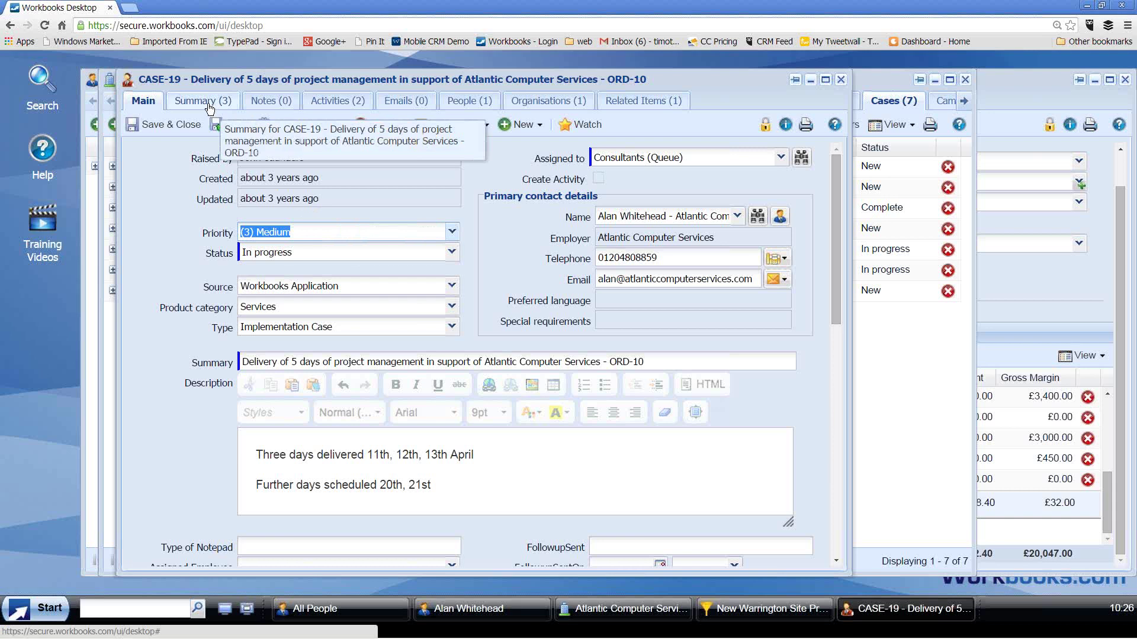
{"action": "left_click", "coordinate": [348, 104]}
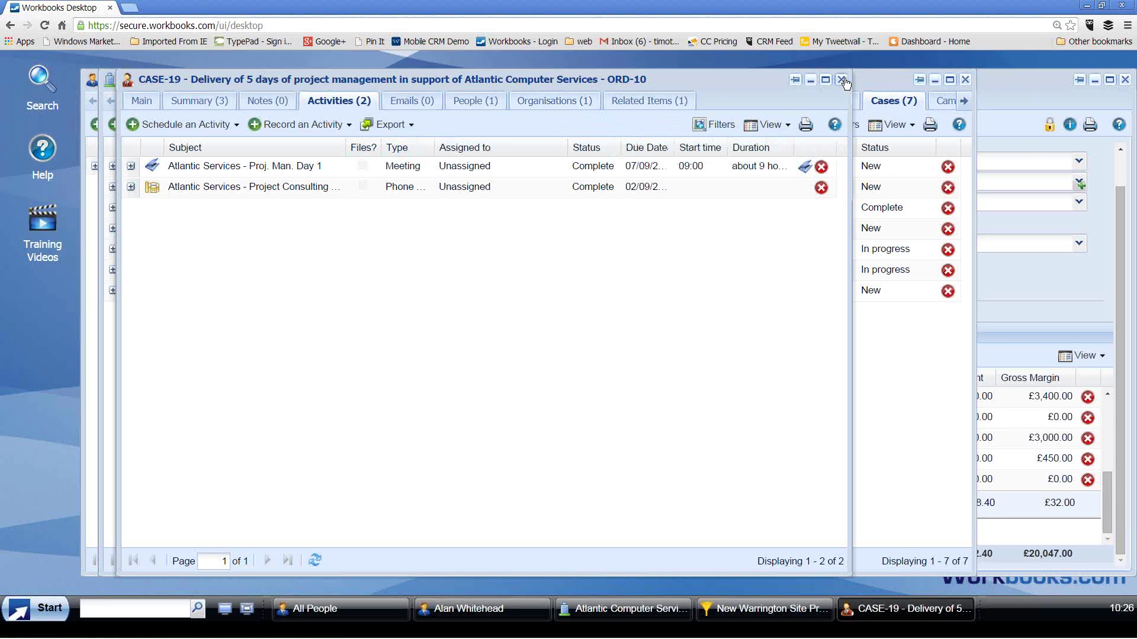
Step: Close all open record windows to clear the desktop
{"action": "left_click", "coordinate": [226, 610]}
{"action": "left_click", "coordinate": [523, 378]}
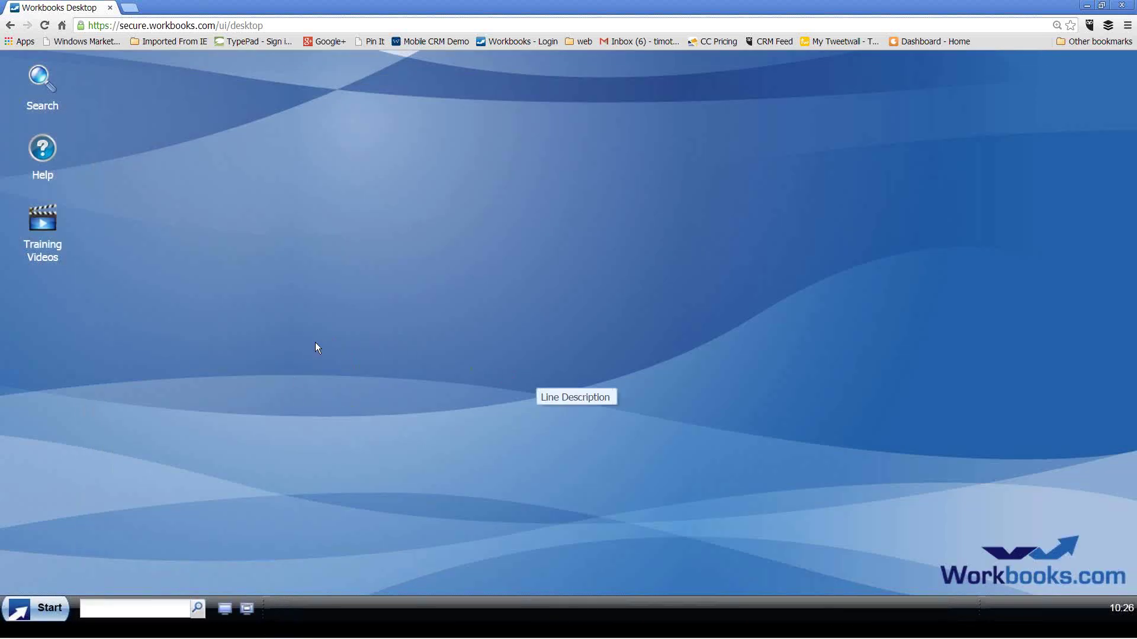
{"action": "left_click", "coordinate": [97, 611]}
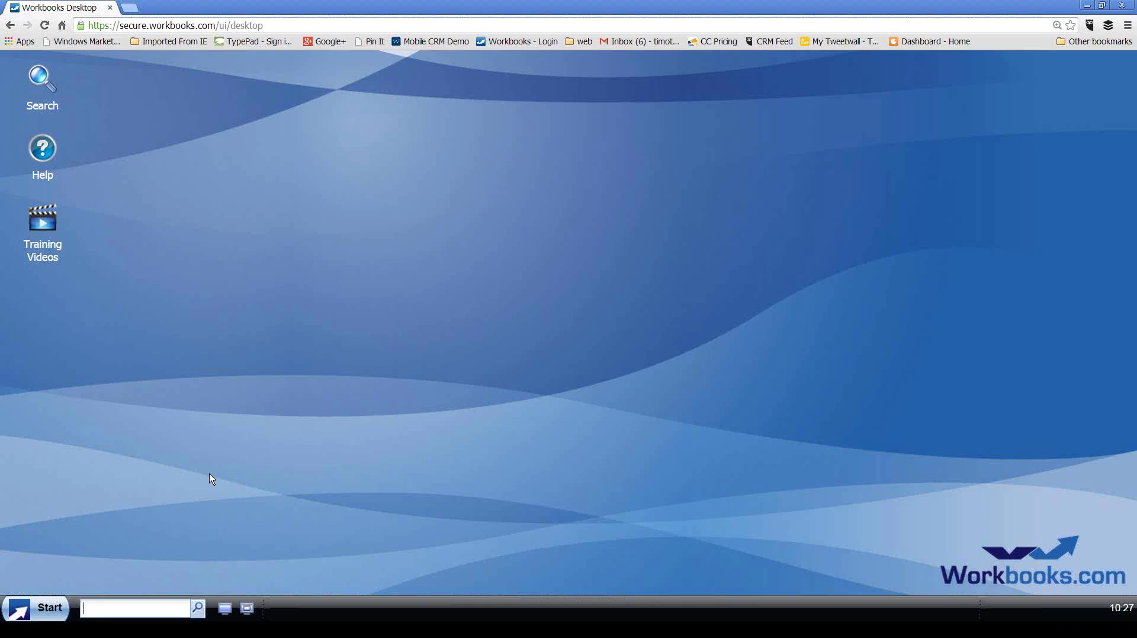
Step: Open the Knitting Course Level 2 campaign from the active marketing campaigns and review its main details and members
{"action": "left_click", "coordinate": [53, 612]}
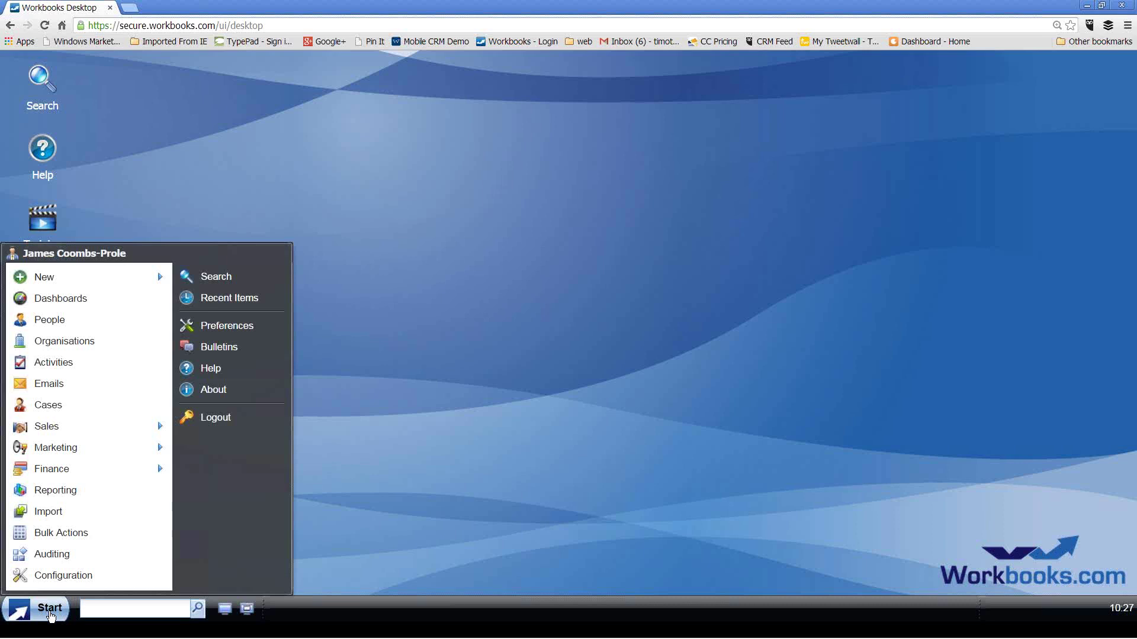
{"action": "mouse_move", "coordinate": [58, 455]}
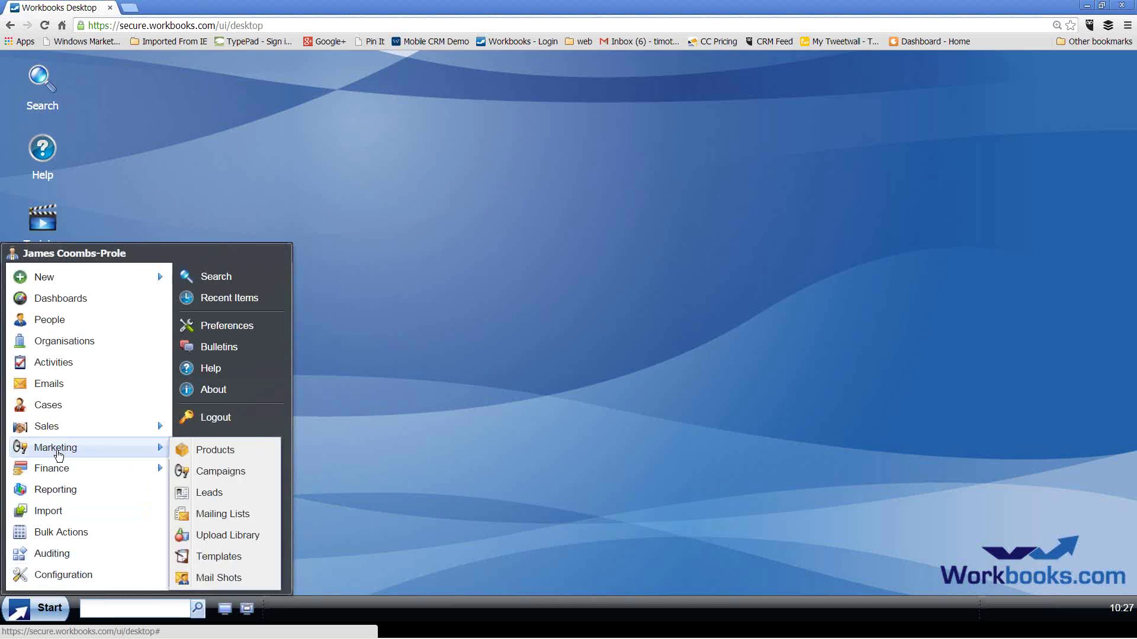
{"action": "left_click", "coordinate": [231, 471]}
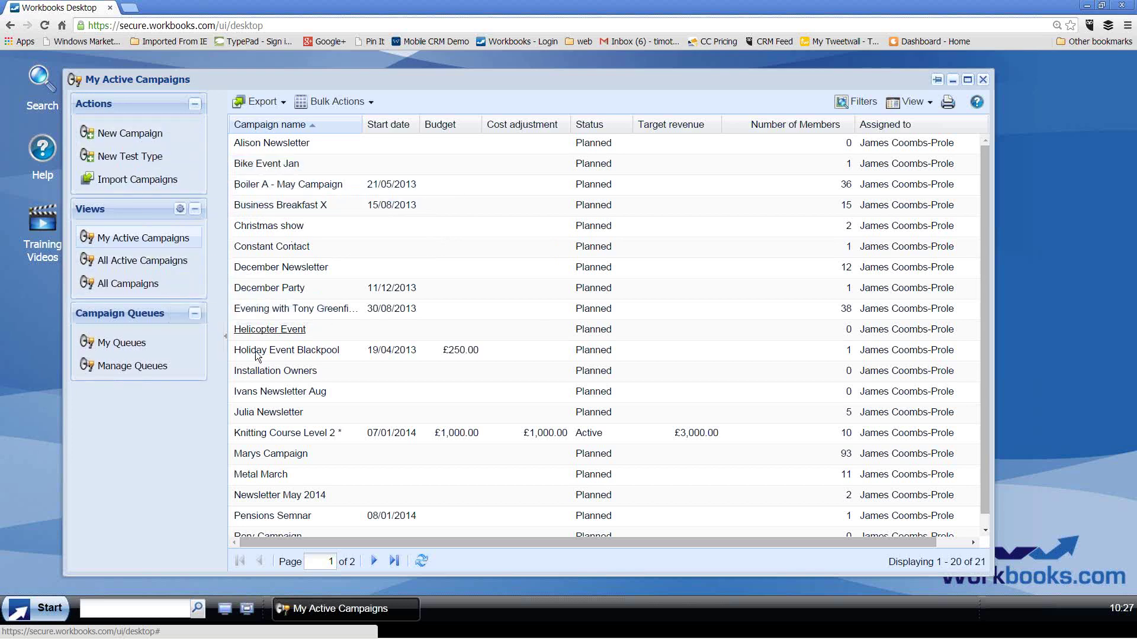
{"action": "left_click", "coordinate": [310, 453]}
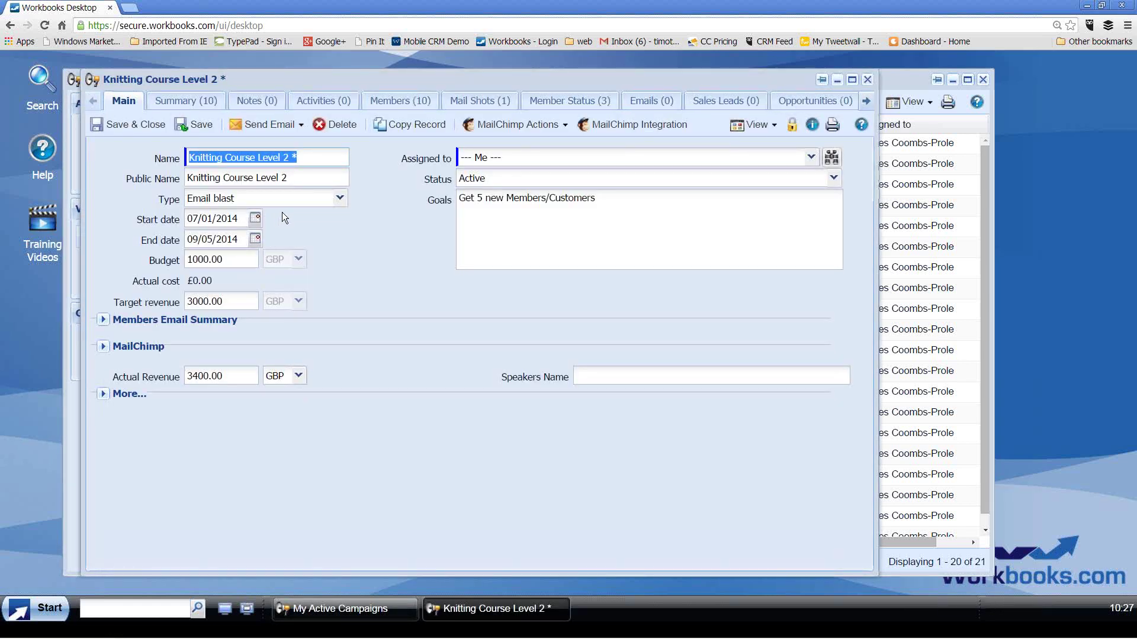
{"action": "left_click", "coordinate": [311, 155]}
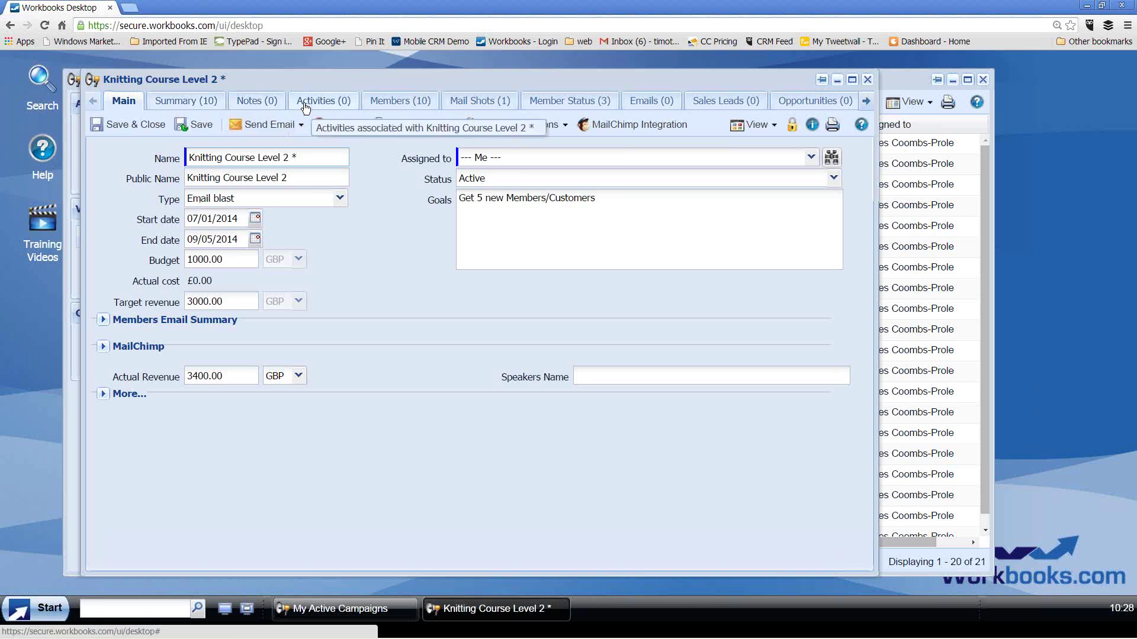
{"action": "left_click", "coordinate": [396, 110]}
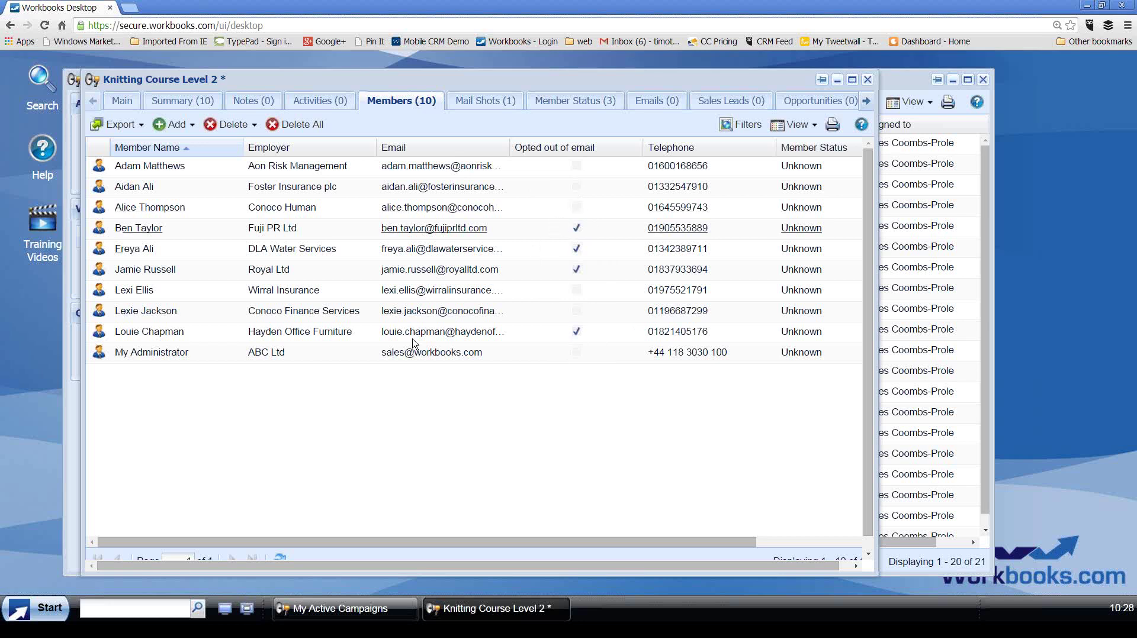
Step: Close the campaign windows and switch to the presentation's Workbooks Pricing & Services slide
{"action": "left_click", "coordinate": [225, 609]}
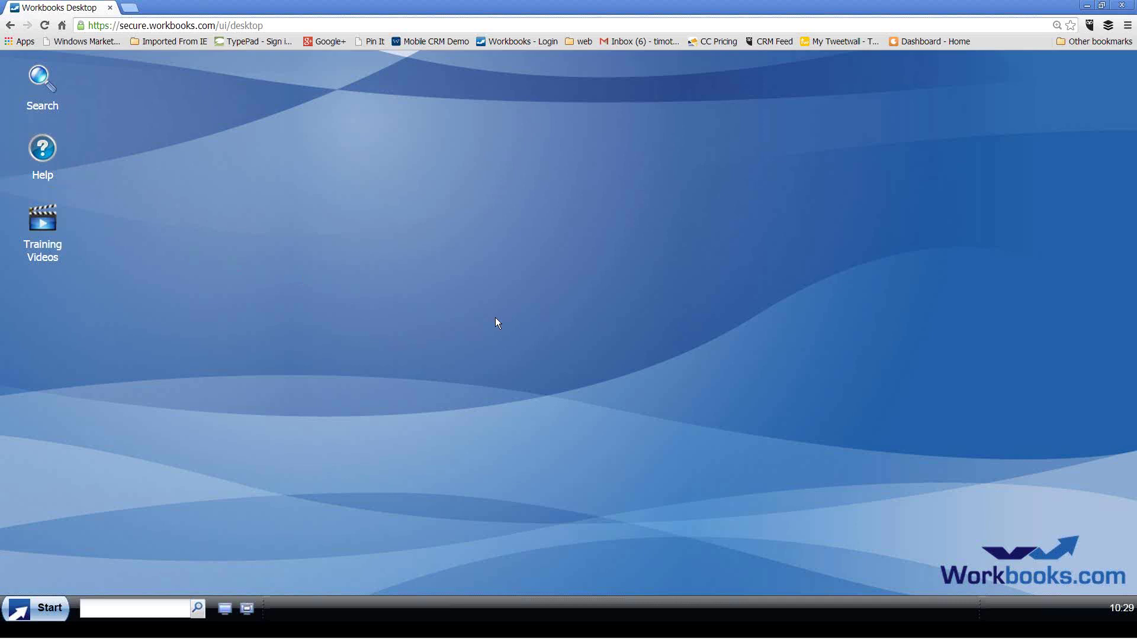
{"action": "key", "text": "alt+Tab"}
{"action": "key", "text": "alt+Tab"}
{"action": "key", "text": "Right"}
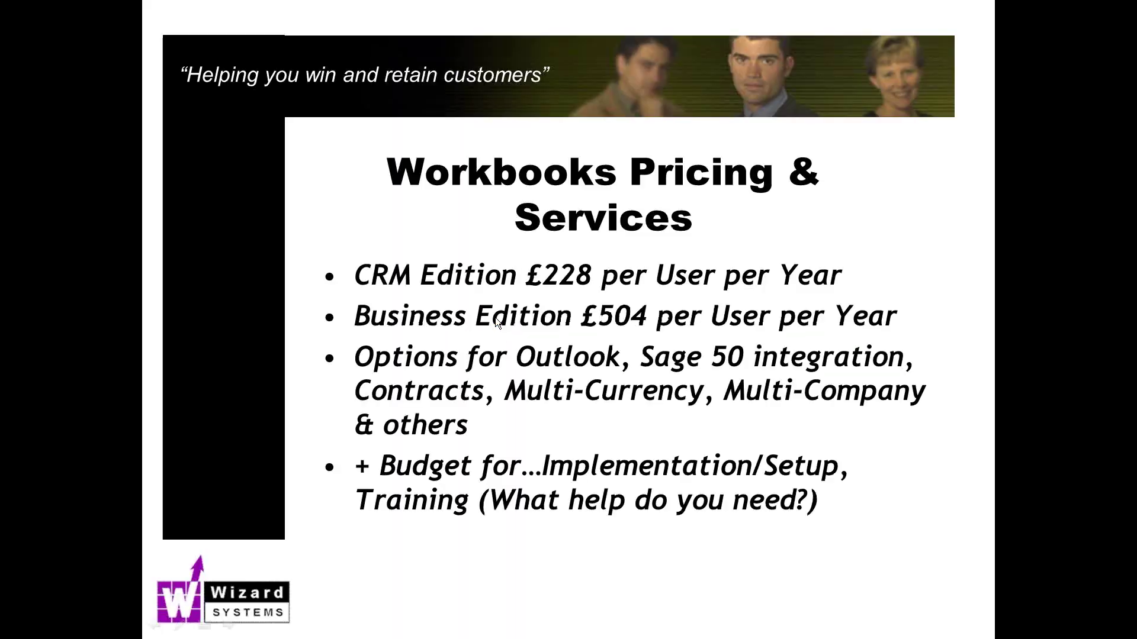